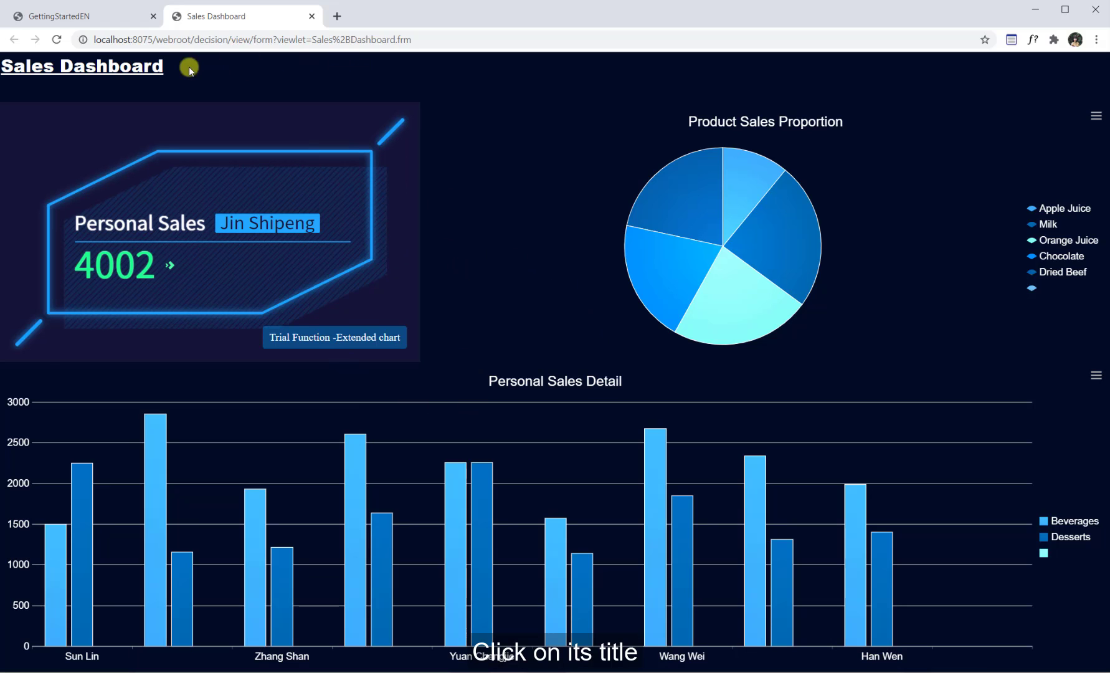
# Open the detailed report linked from the Sales Dashboard title and run its query for the East China region
pyautogui.click(147, 70)
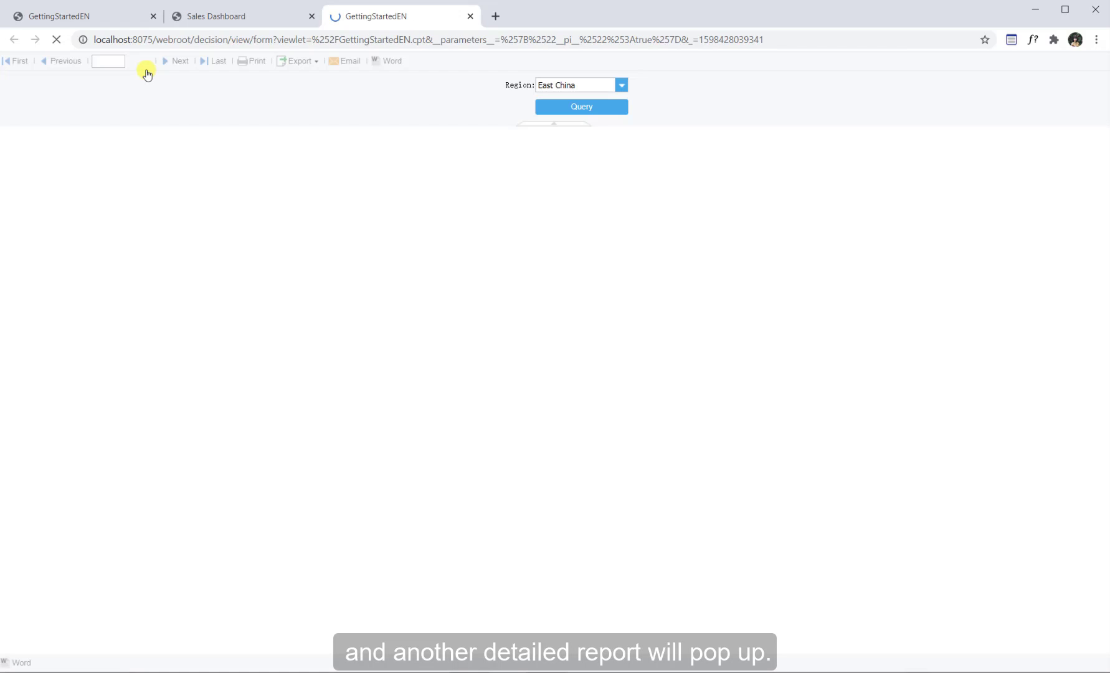
pyautogui.click(548, 109)
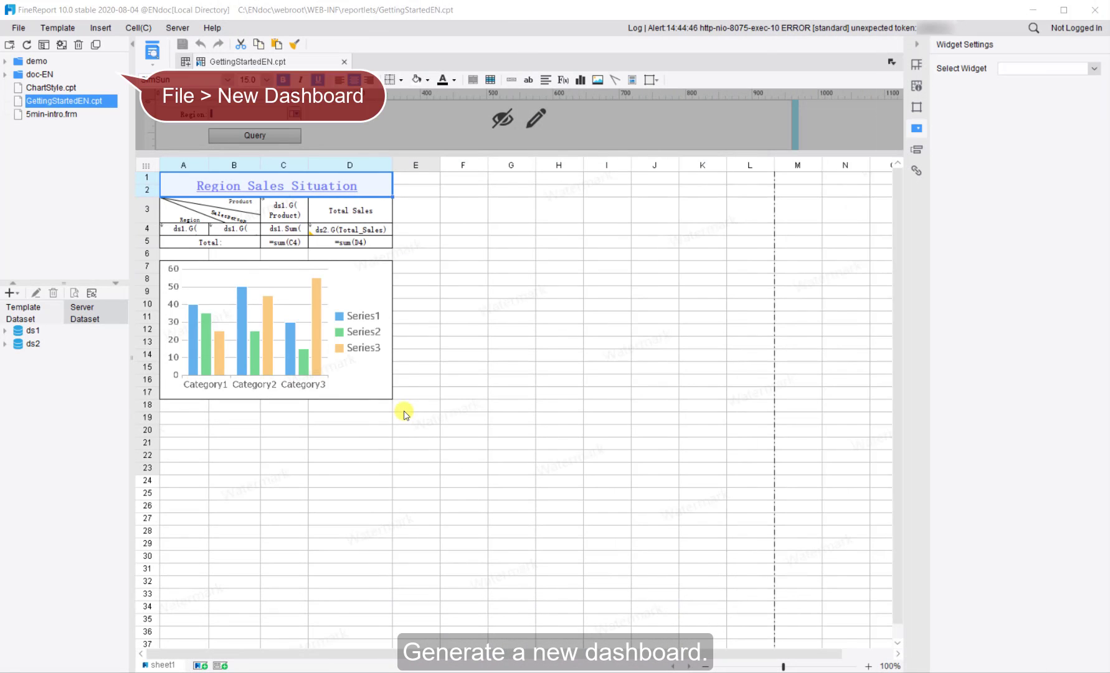
# Switch to the FineReport designer and create a new blank dashboard
pyautogui.click(13, 28)
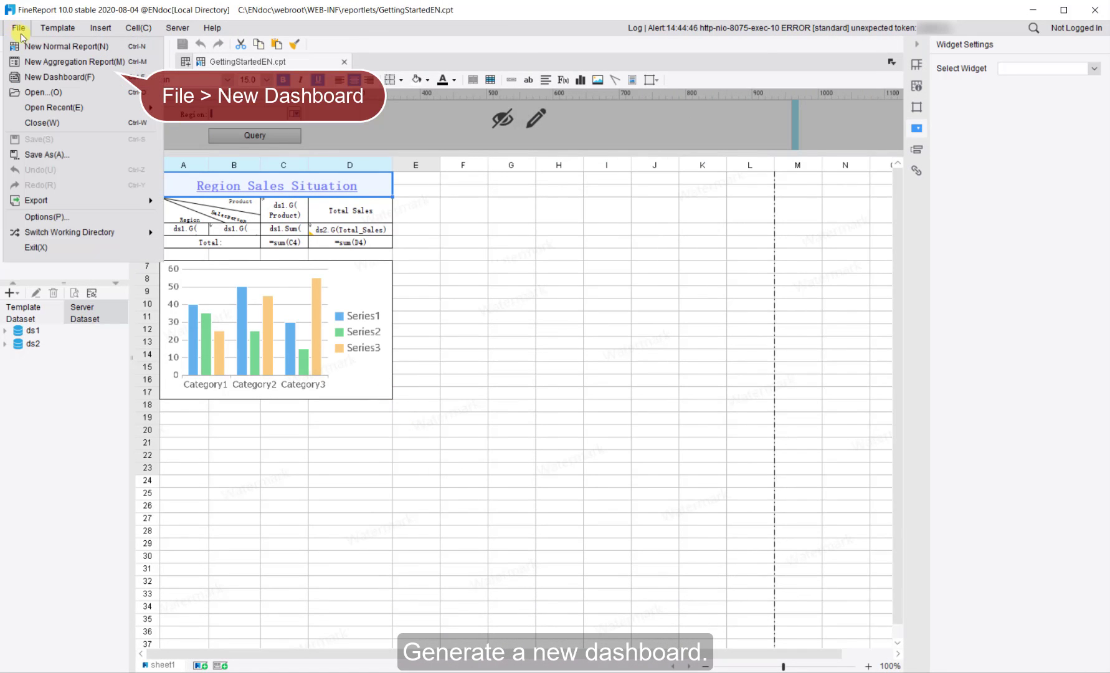
pyautogui.click(56, 75)
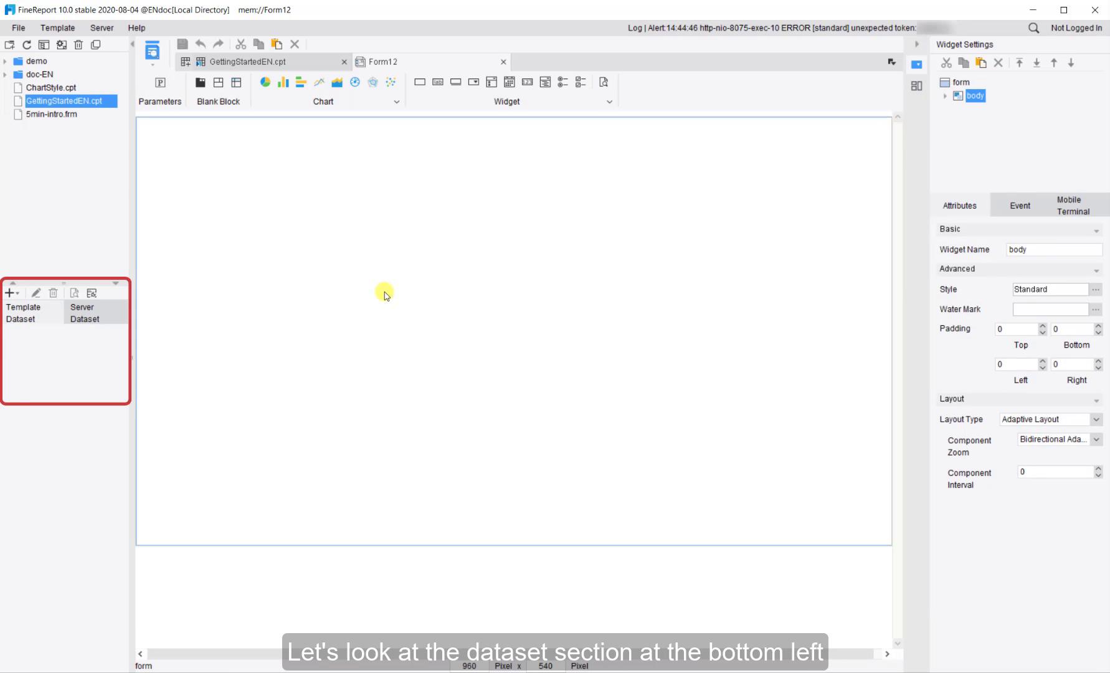
# Add a database query dataset ds1 from FRDemo that selects all records from the Sales_Volume table, and preview its data
pyautogui.click(11, 293)
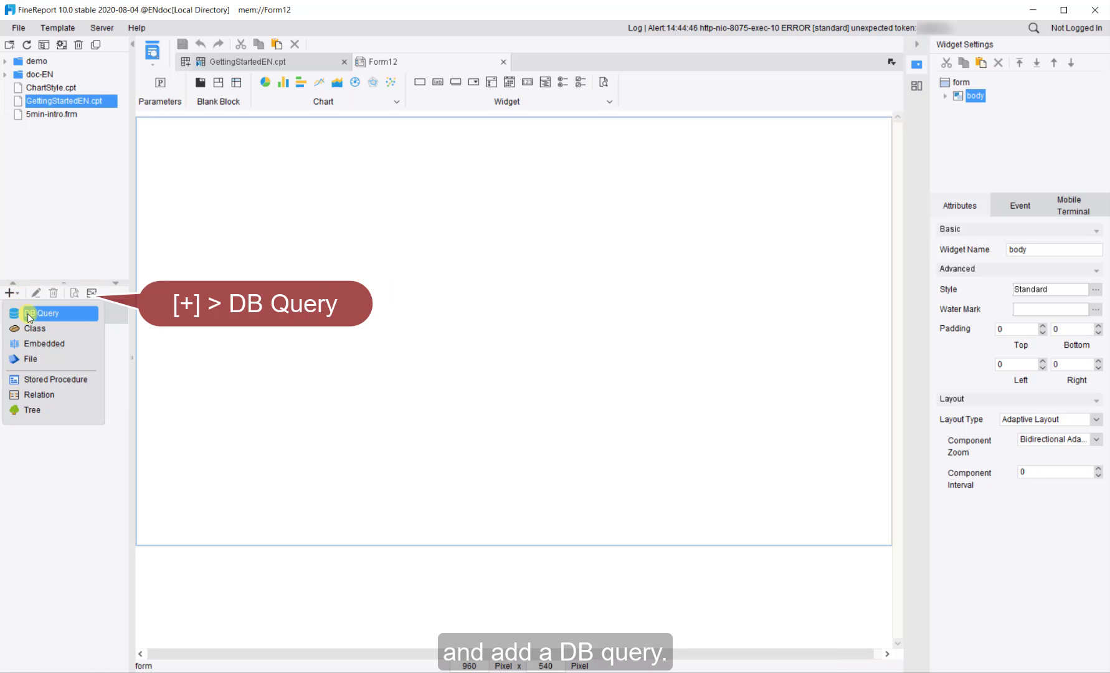
pyautogui.click(30, 314)
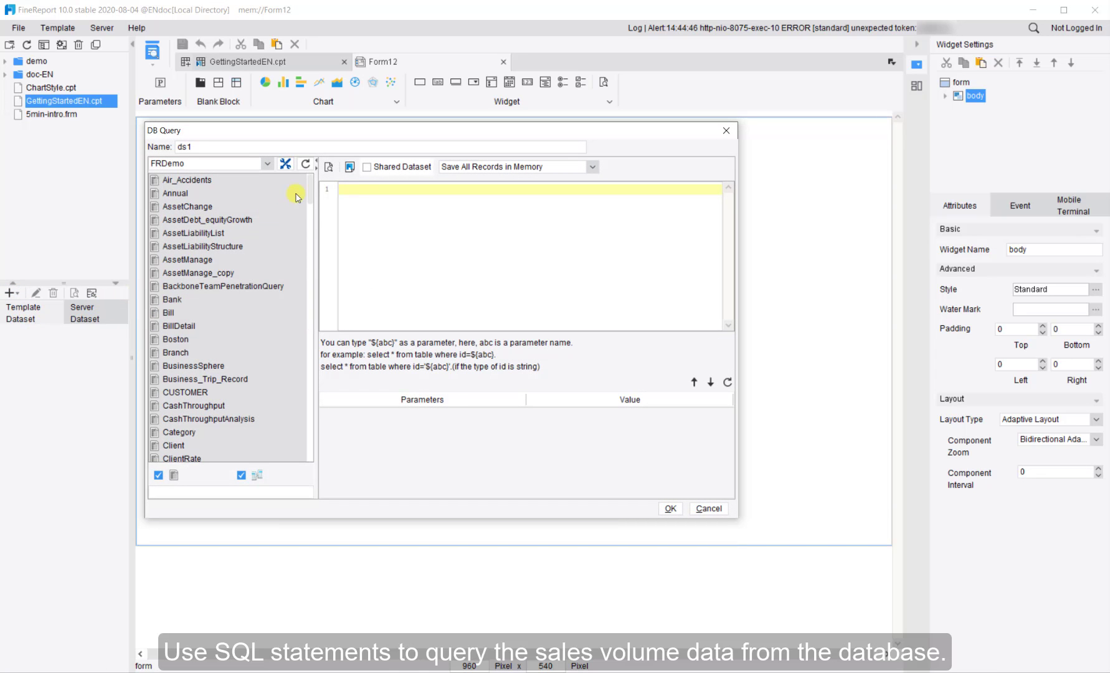
pyautogui.moveTo(310, 194); pyautogui.dragTo(297, 378)
pyautogui.moveTo(205, 361); pyautogui.dragTo(430, 272)
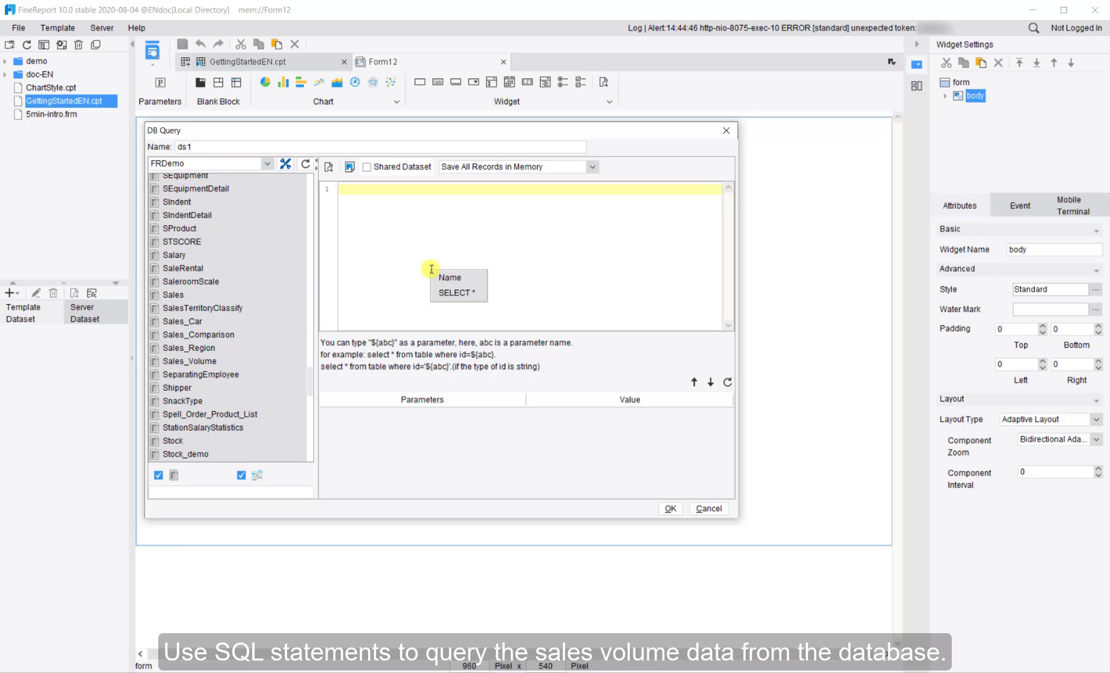
pyautogui.click(468, 298)
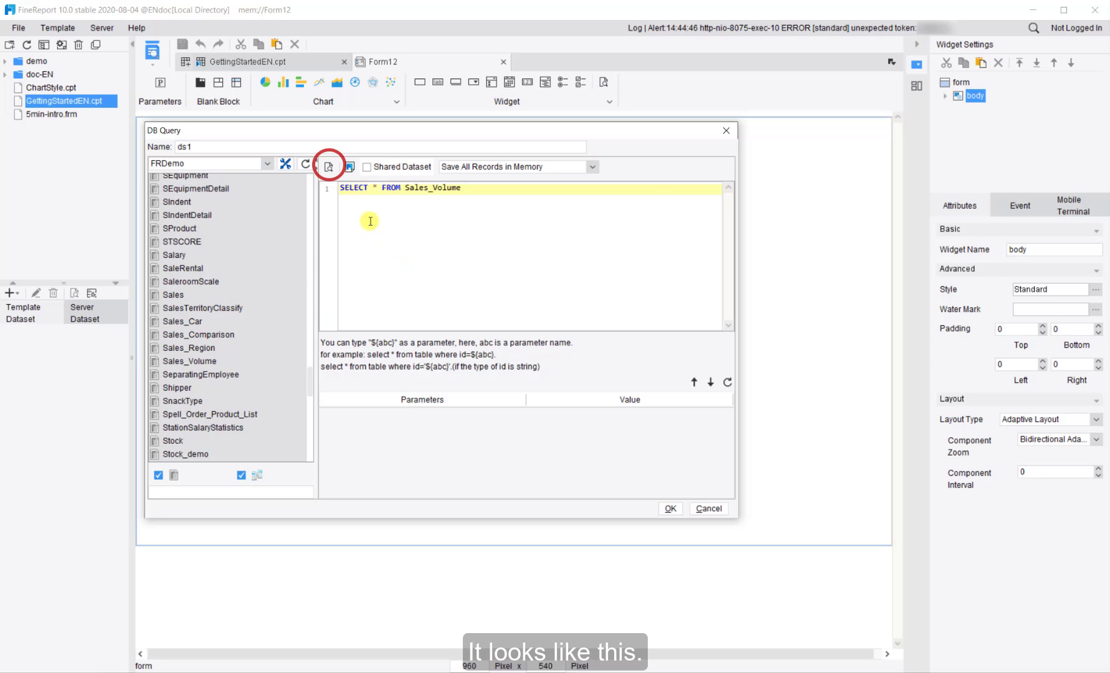
pyautogui.click(328, 167)
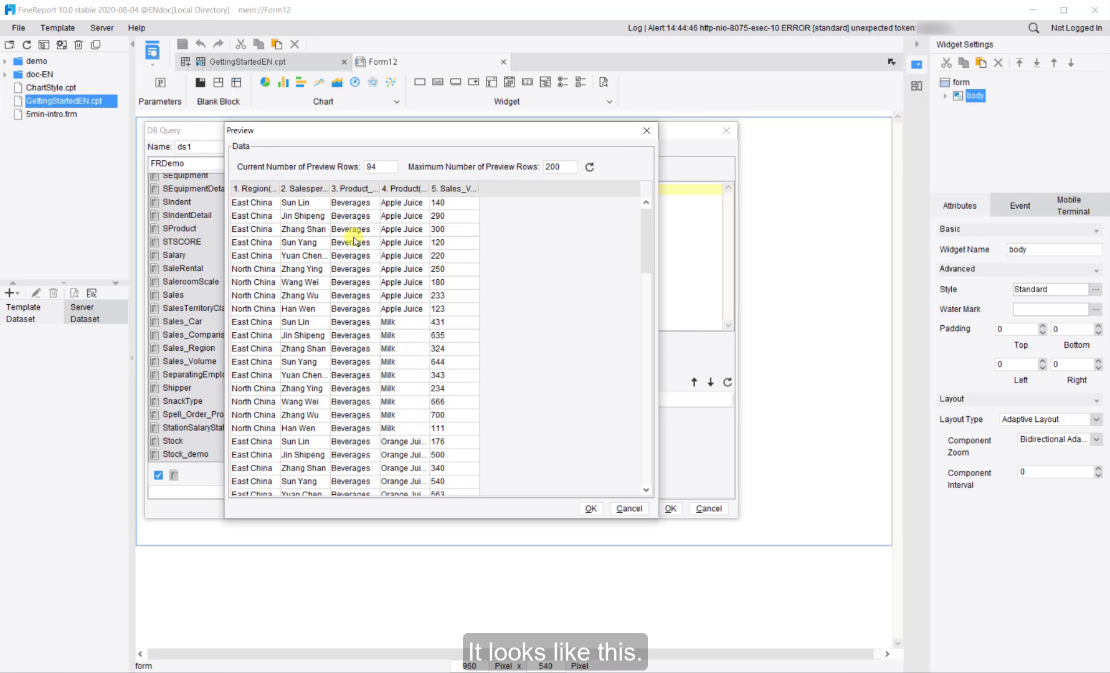
pyautogui.click(593, 508)
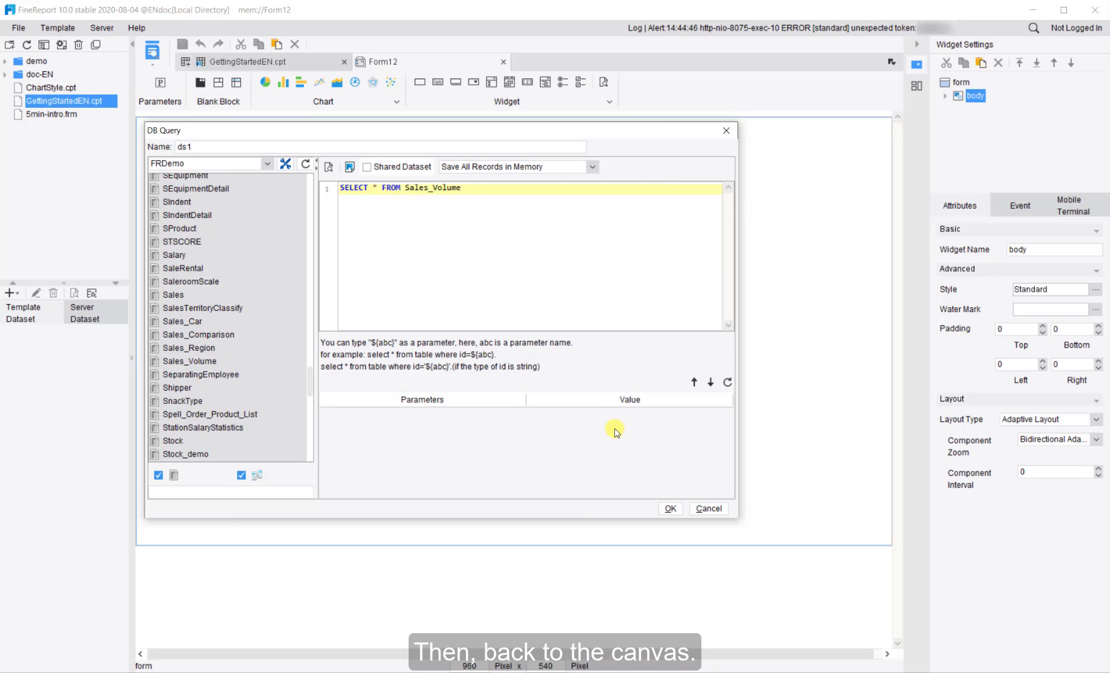
pyautogui.click(670, 508)
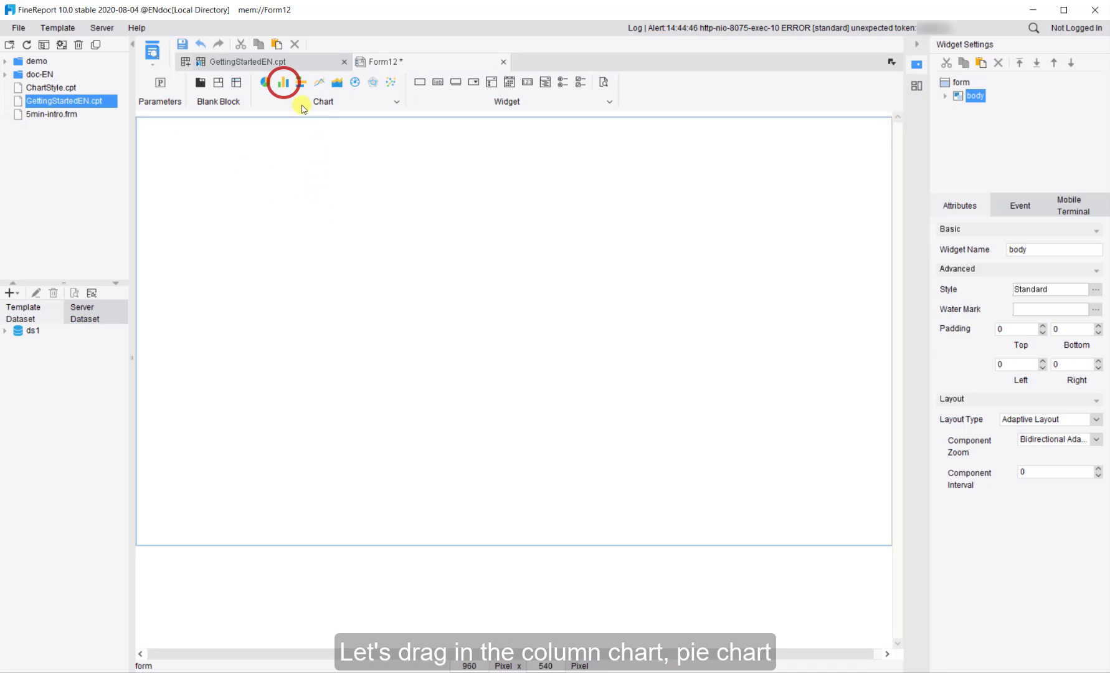
# Place a column chart on the canvas, a pie chart above it, and a KPI indicator to the left of the pie chart
pyautogui.moveTo(284, 84); pyautogui.dragTo(478, 473)
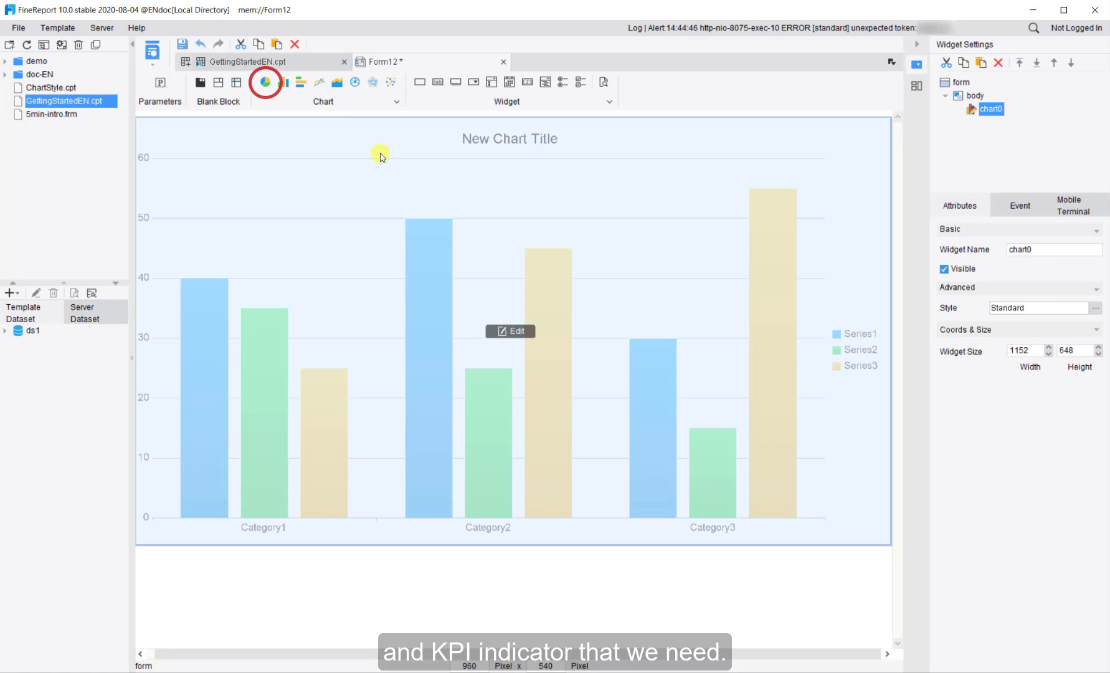
pyautogui.moveTo(266, 84); pyautogui.dragTo(692, 215)
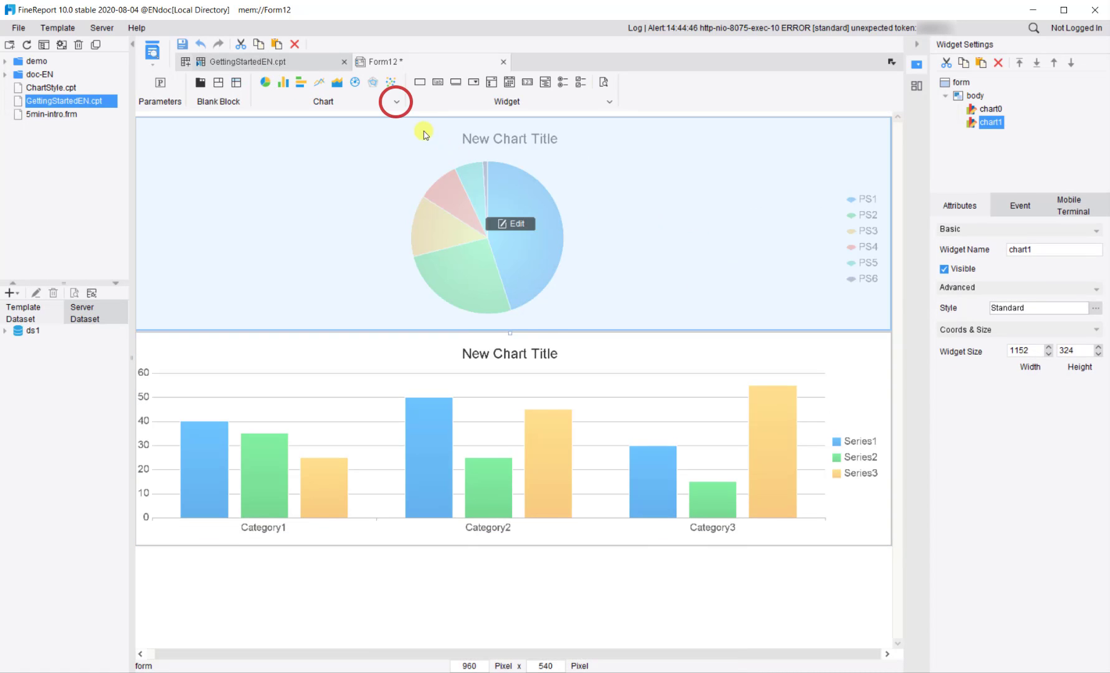
pyautogui.click(398, 104)
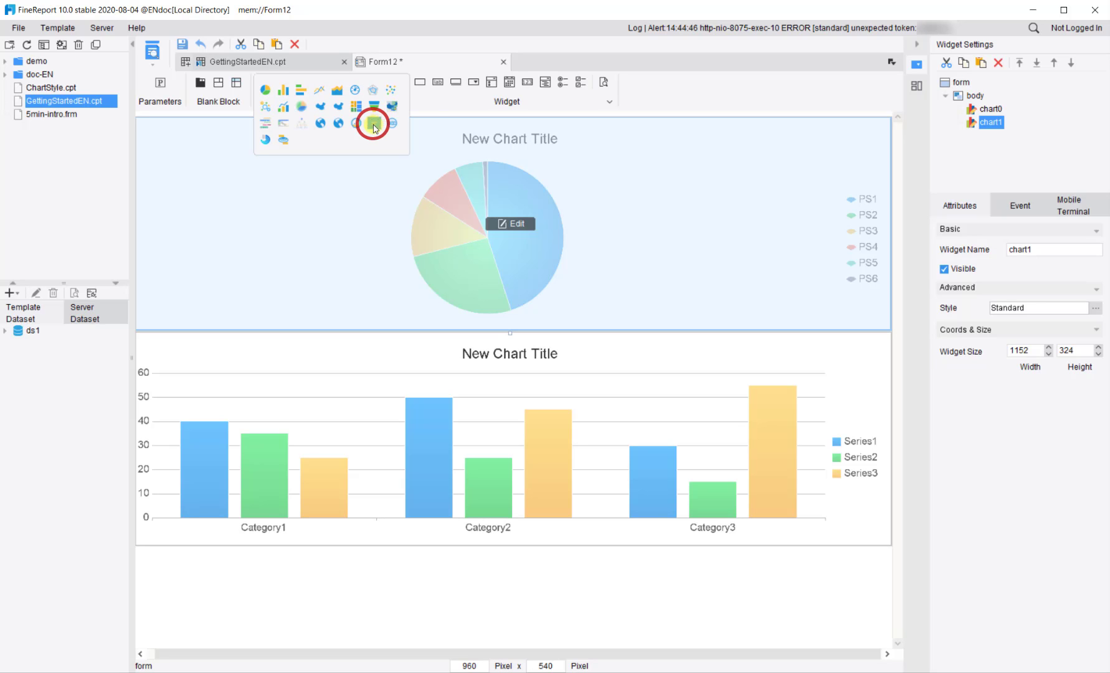
pyautogui.moveTo(374, 128); pyautogui.dragTo(415, 225)
pyautogui.click(527, 234)
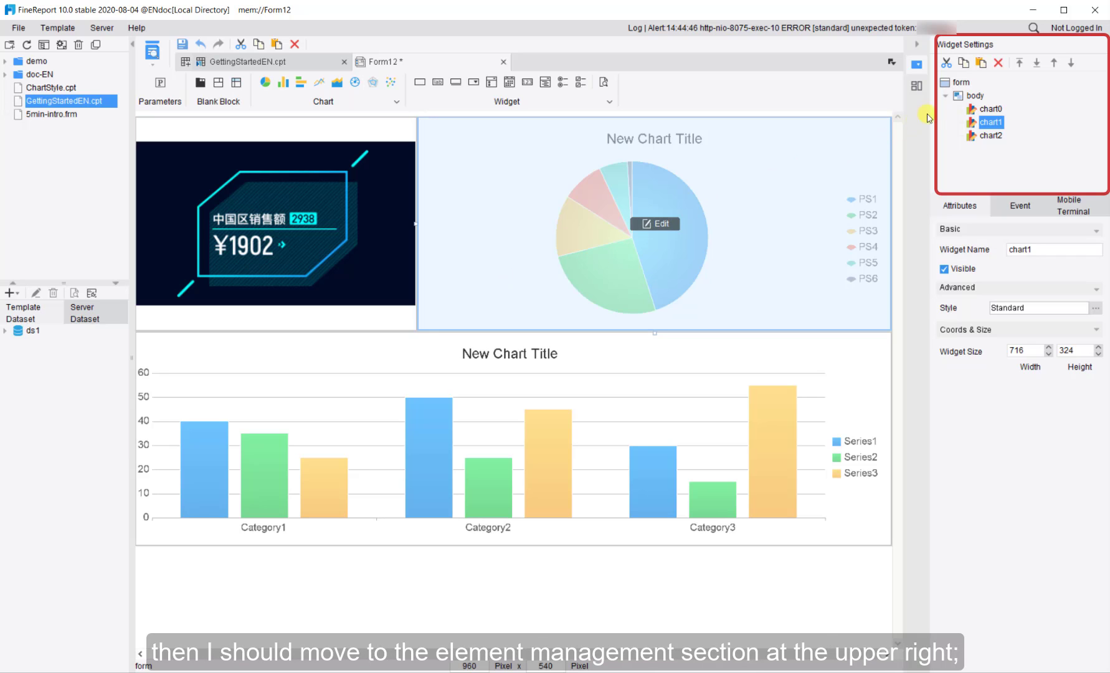
# Fill the dashboard body's background with a solid dark navy color sampled with the color picker
pyautogui.moveTo(959, 96)
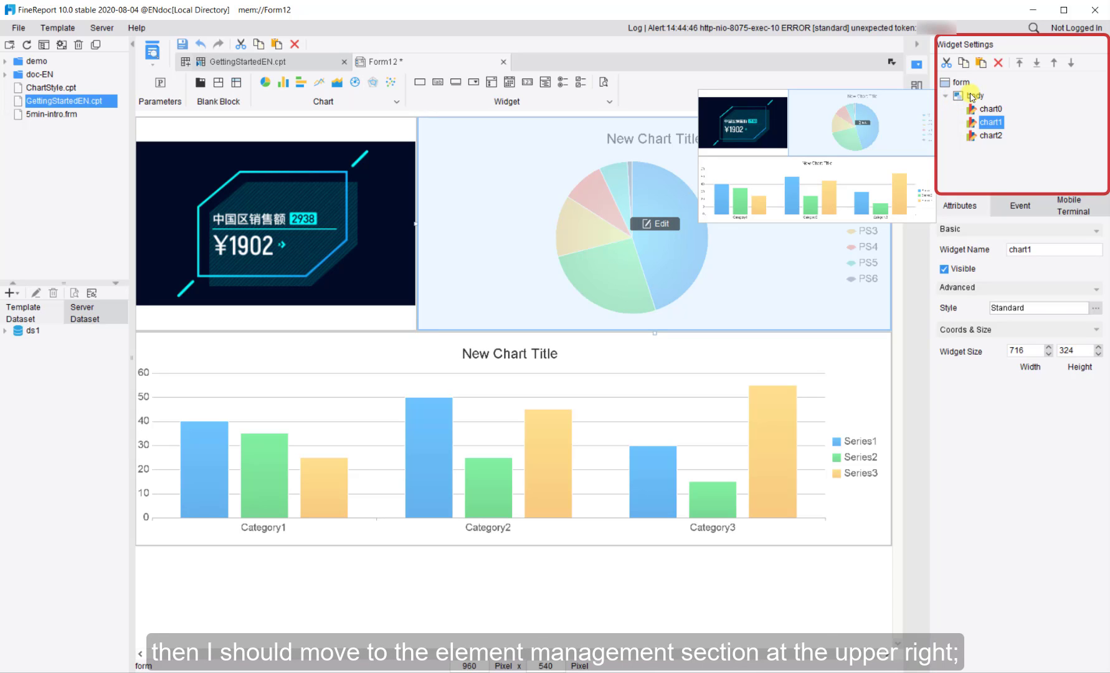
pyautogui.click(970, 96)
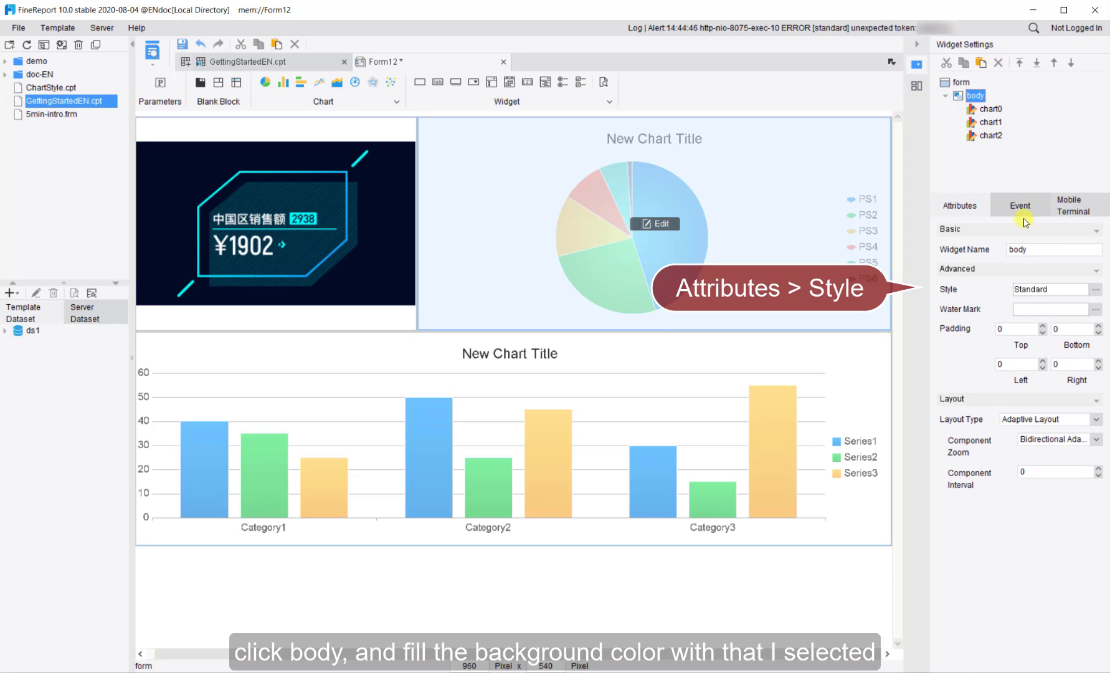
pyautogui.click(1096, 290)
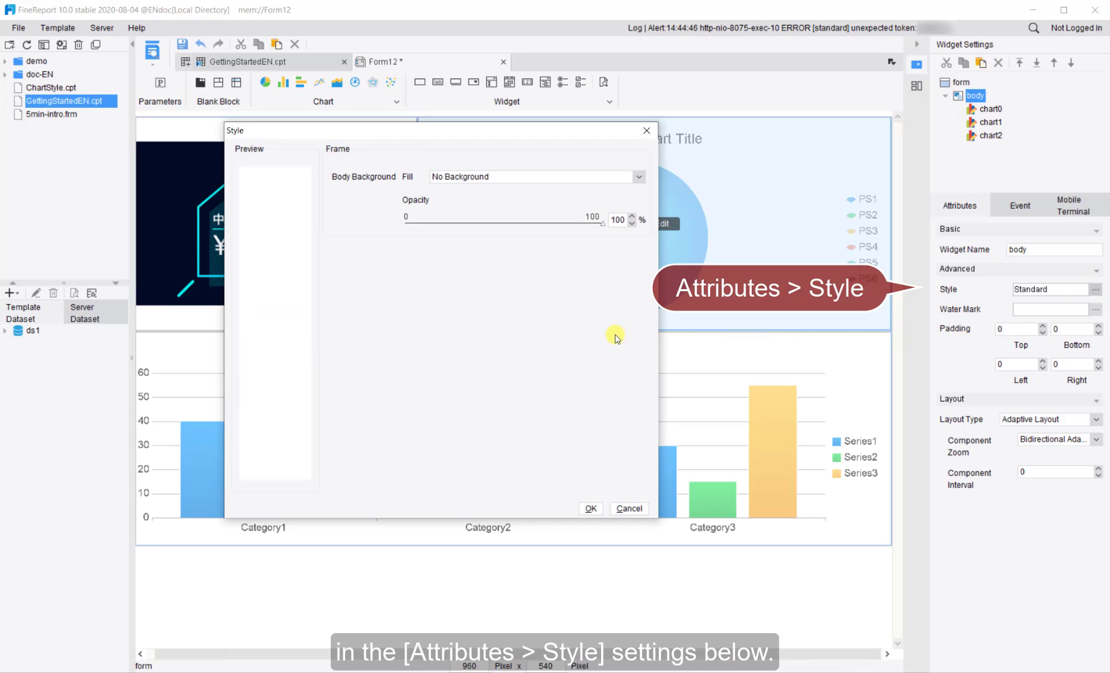
pyautogui.click(600, 177)
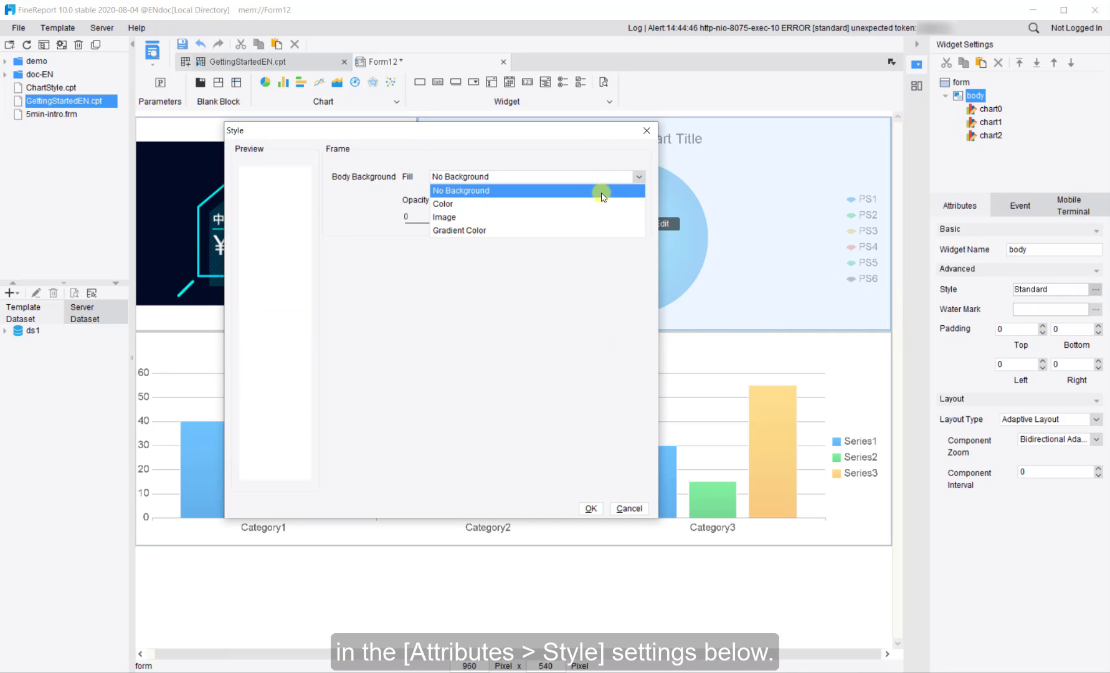
pyautogui.click(603, 205)
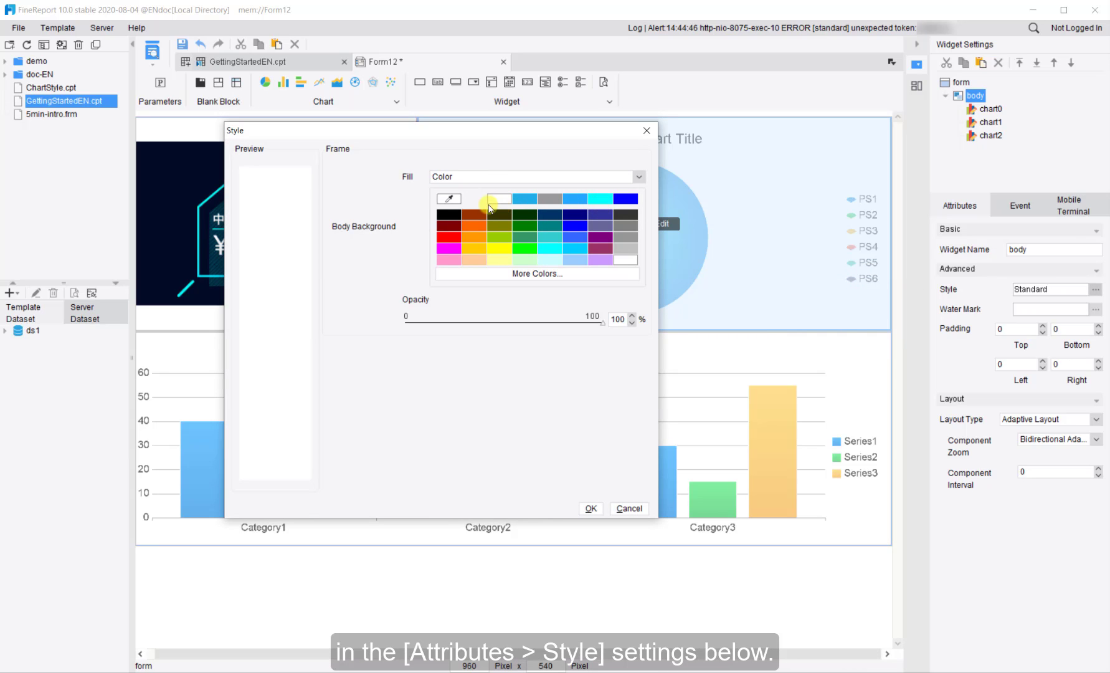
pyautogui.click(449, 199)
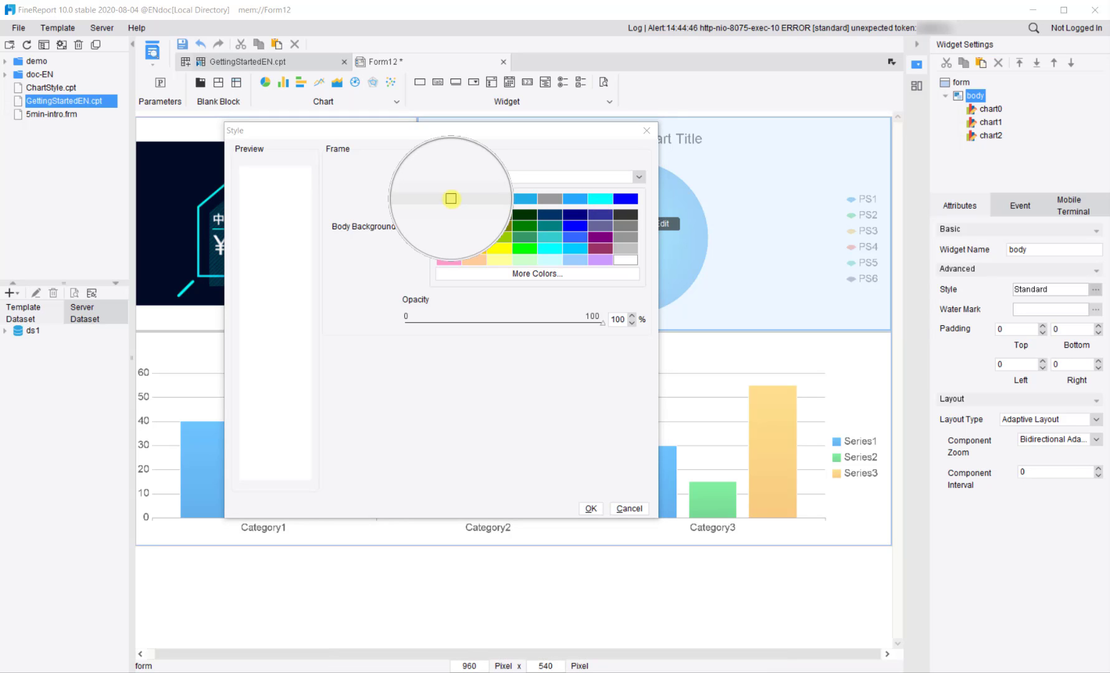
pyautogui.click(273, 193)
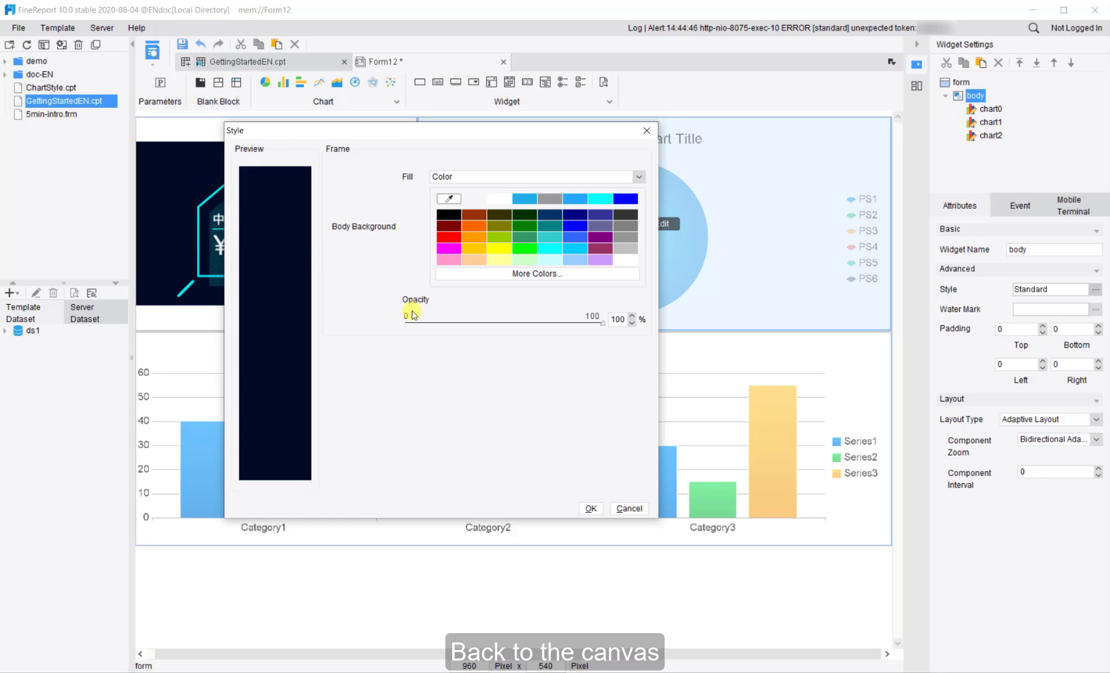
pyautogui.click(591, 509)
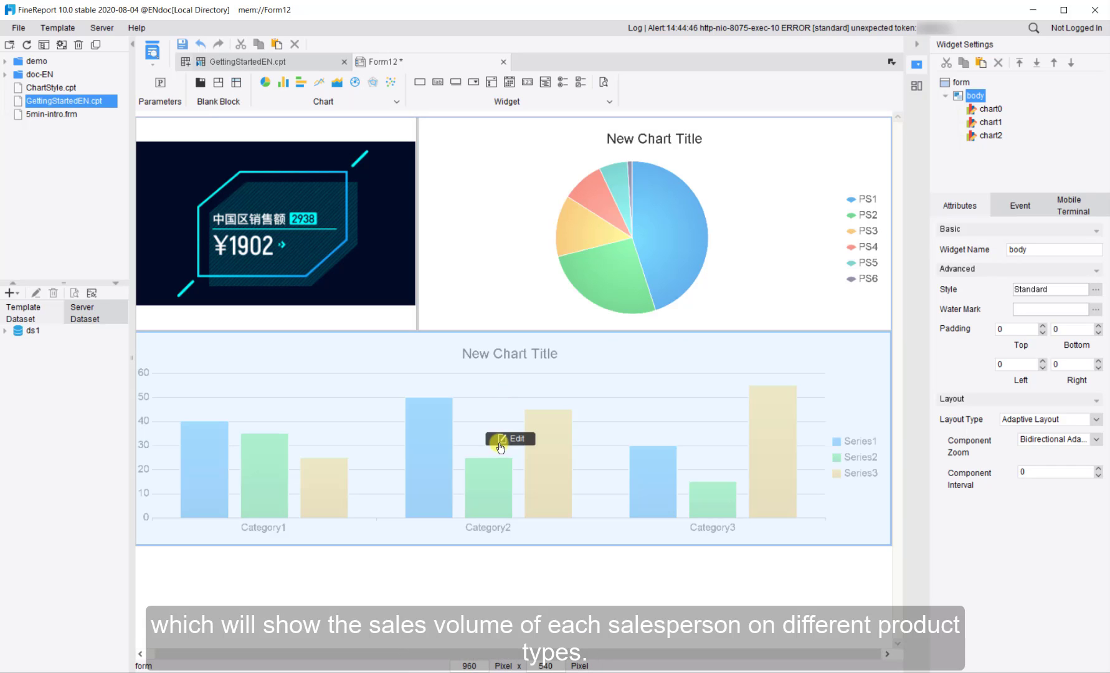
# Bind the column chart to dataset ds1 and set its category to Salesperson
pyautogui.click(499, 441)
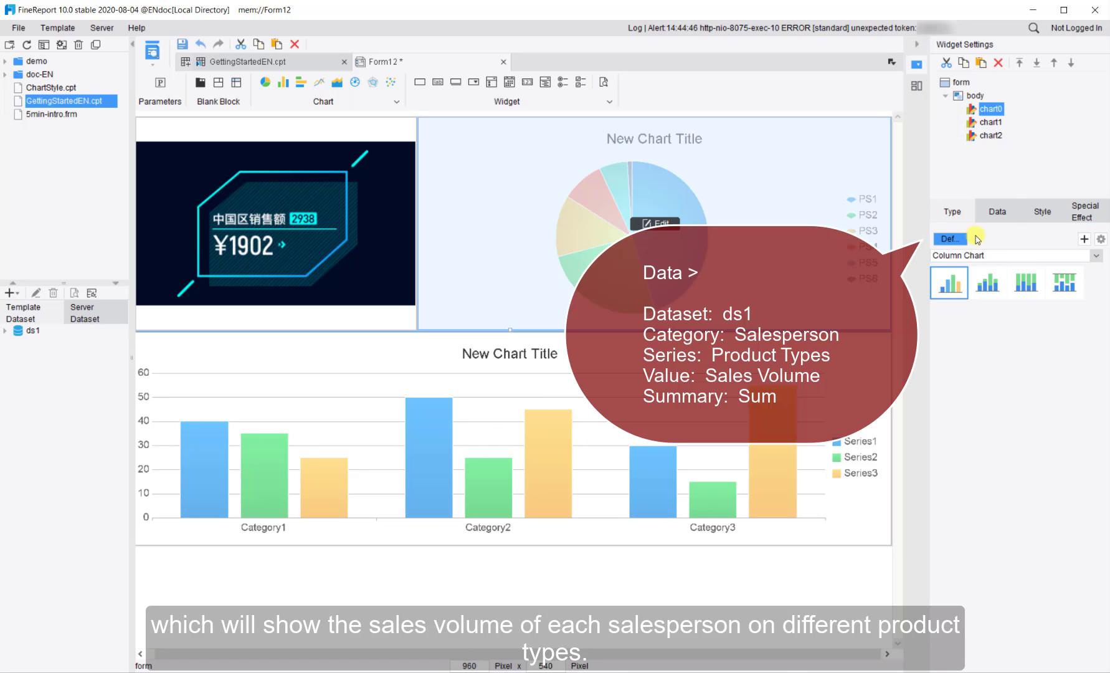
pyautogui.click(990, 213)
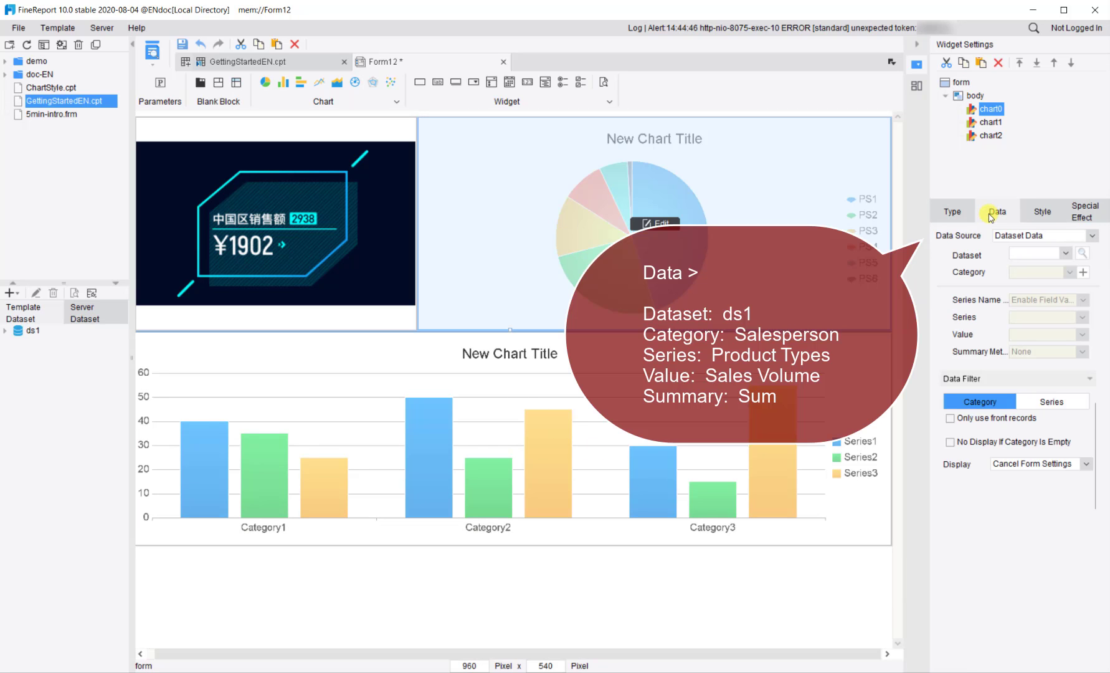
pyautogui.click(1026, 254)
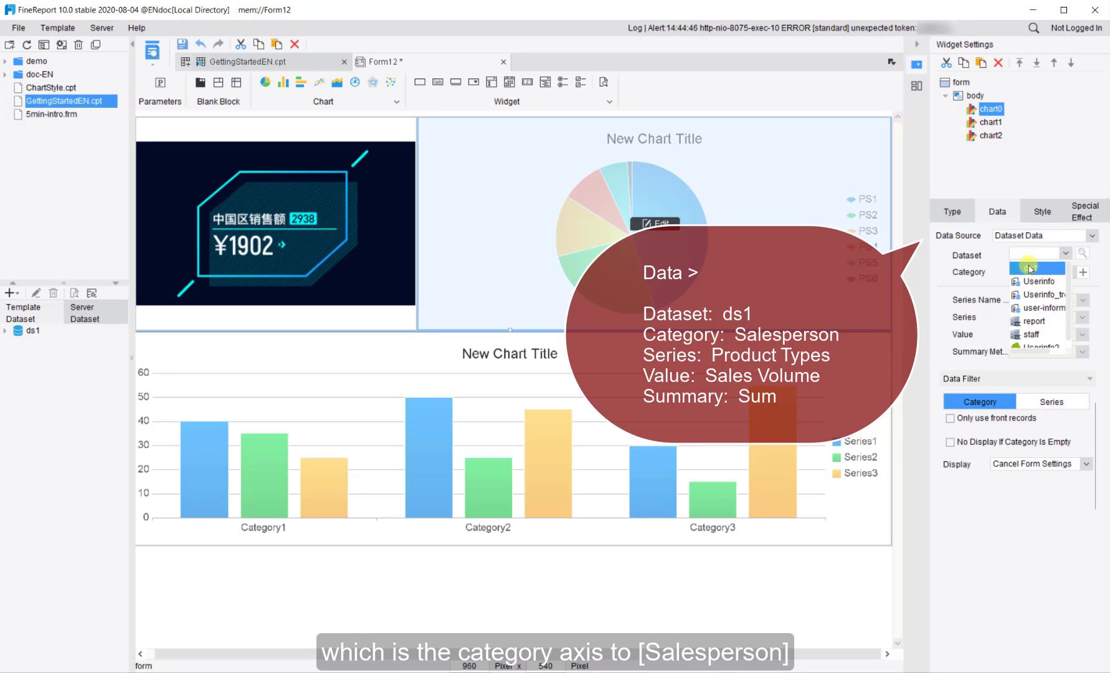
pyautogui.click(1030, 269)
pyautogui.click(1036, 275)
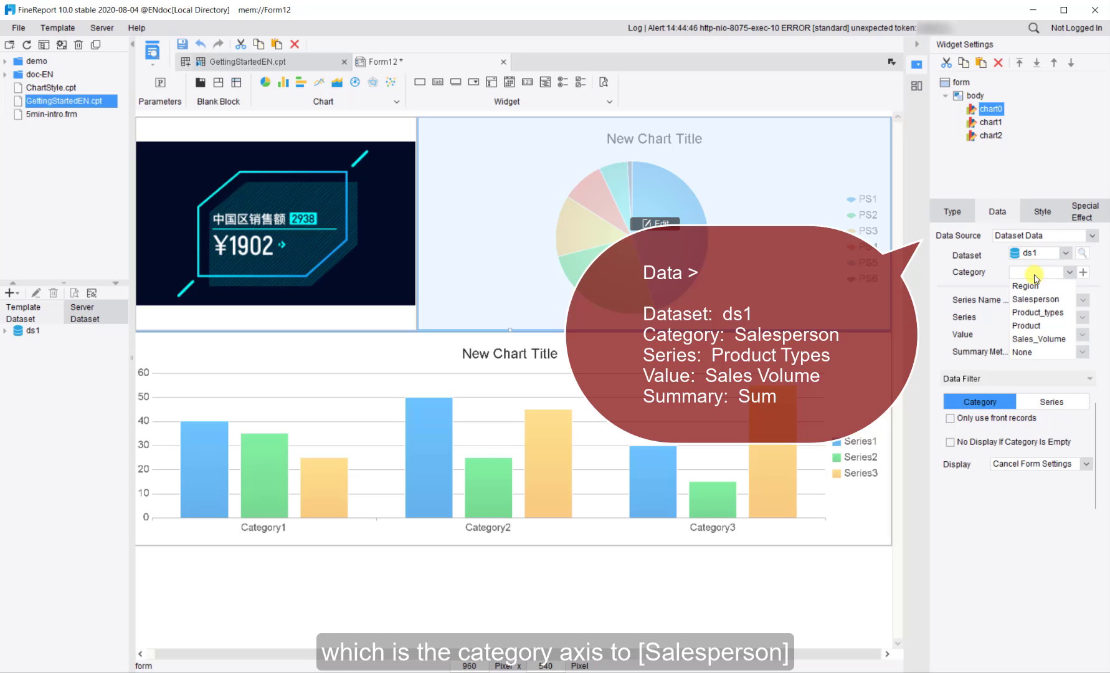
pyautogui.click(1066, 300)
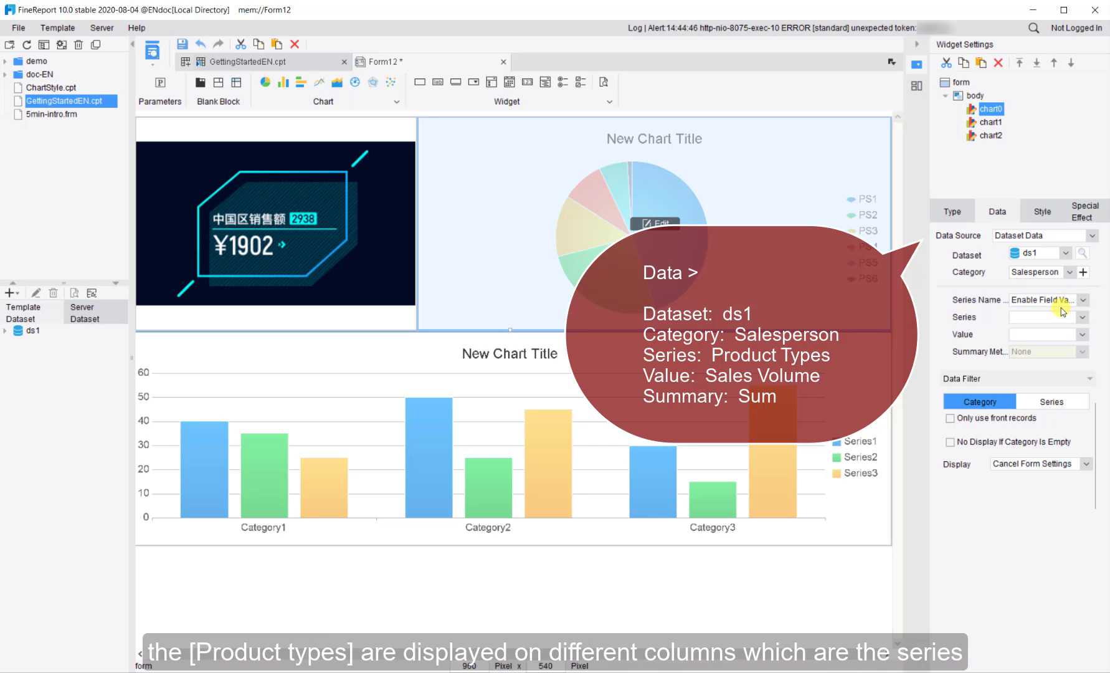
# Set the column chart's series to Product_types and its value to Sales_Volume, summarized by Sum
pyautogui.click(1061, 317)
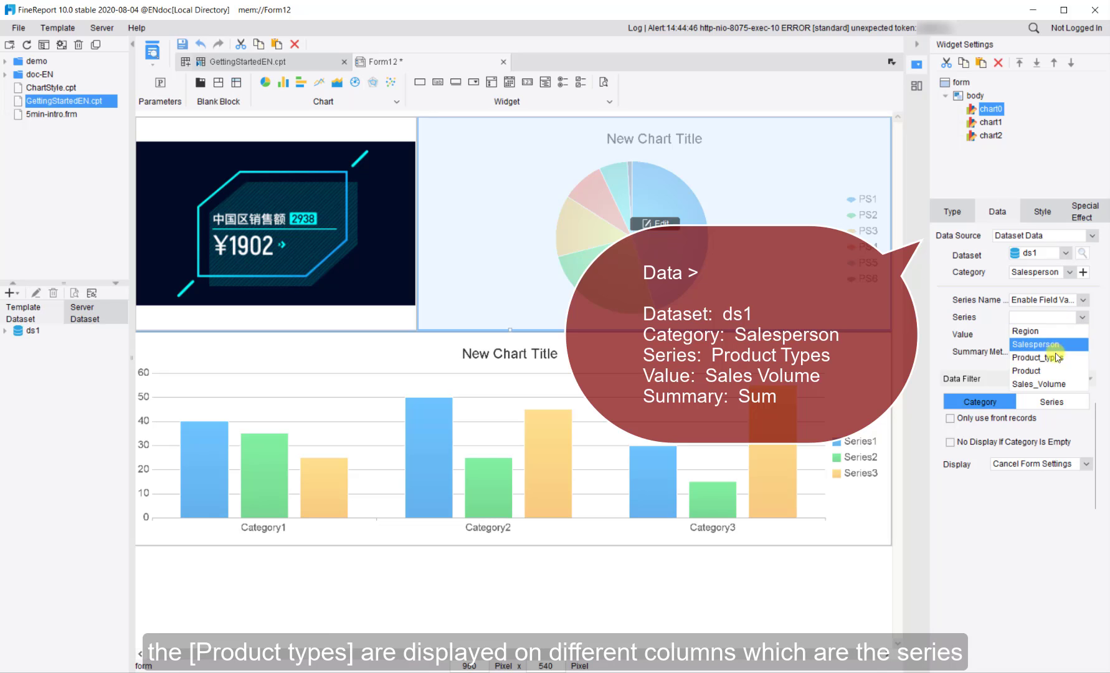
pyautogui.click(1073, 359)
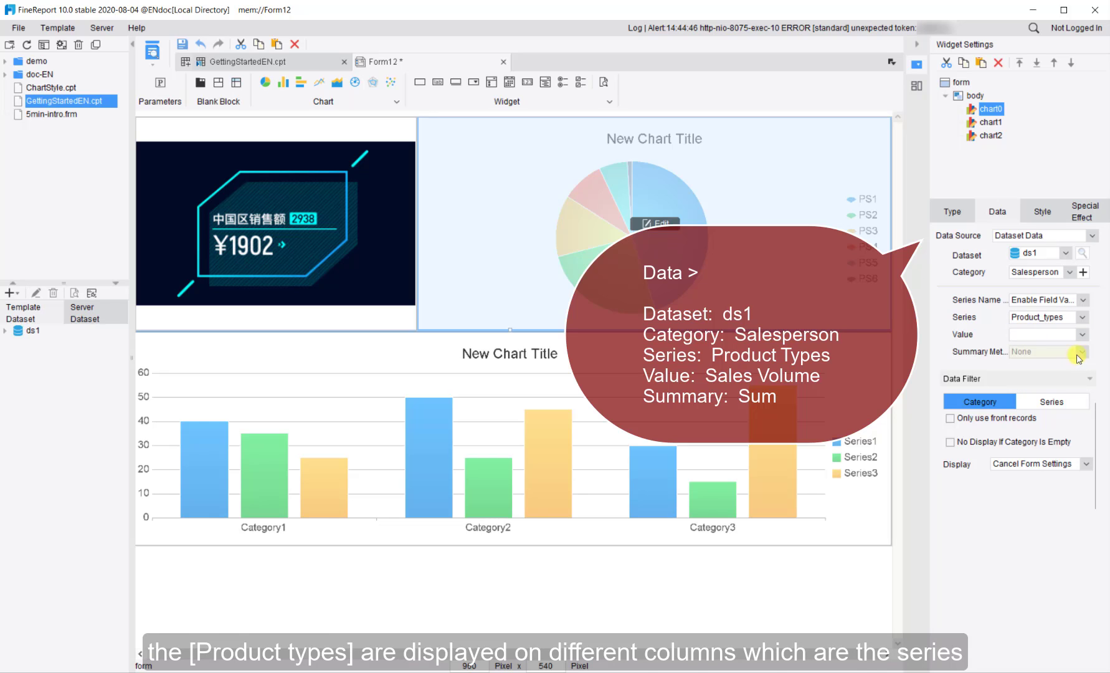
pyautogui.click(1082, 335)
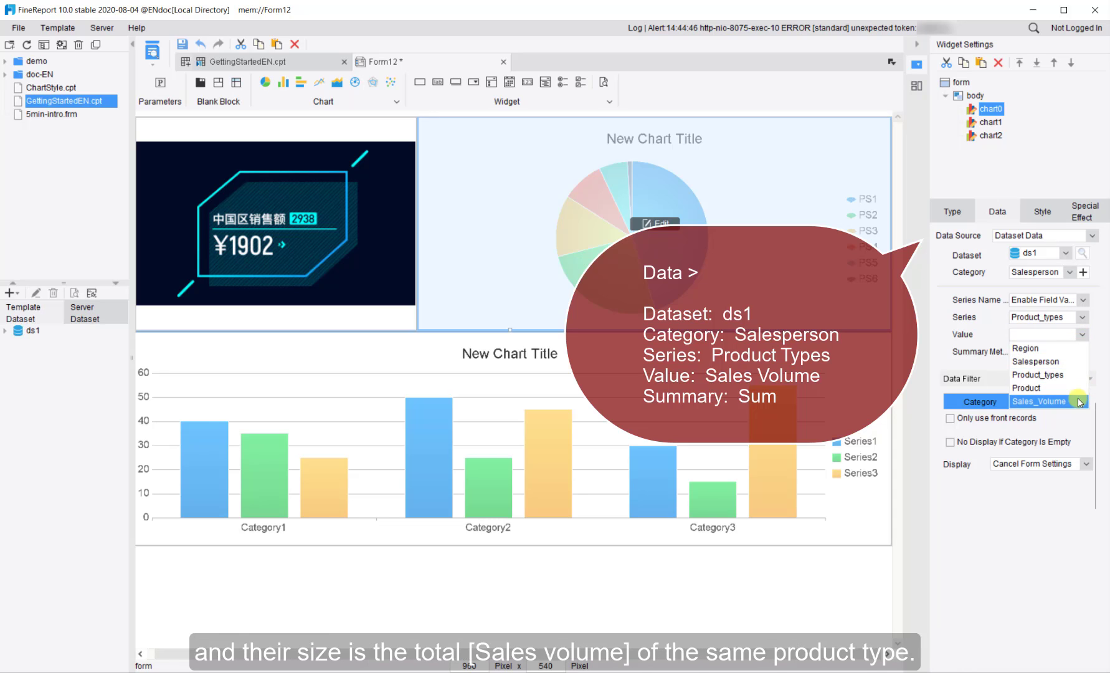
pyautogui.click(1079, 402)
pyautogui.click(1082, 351)
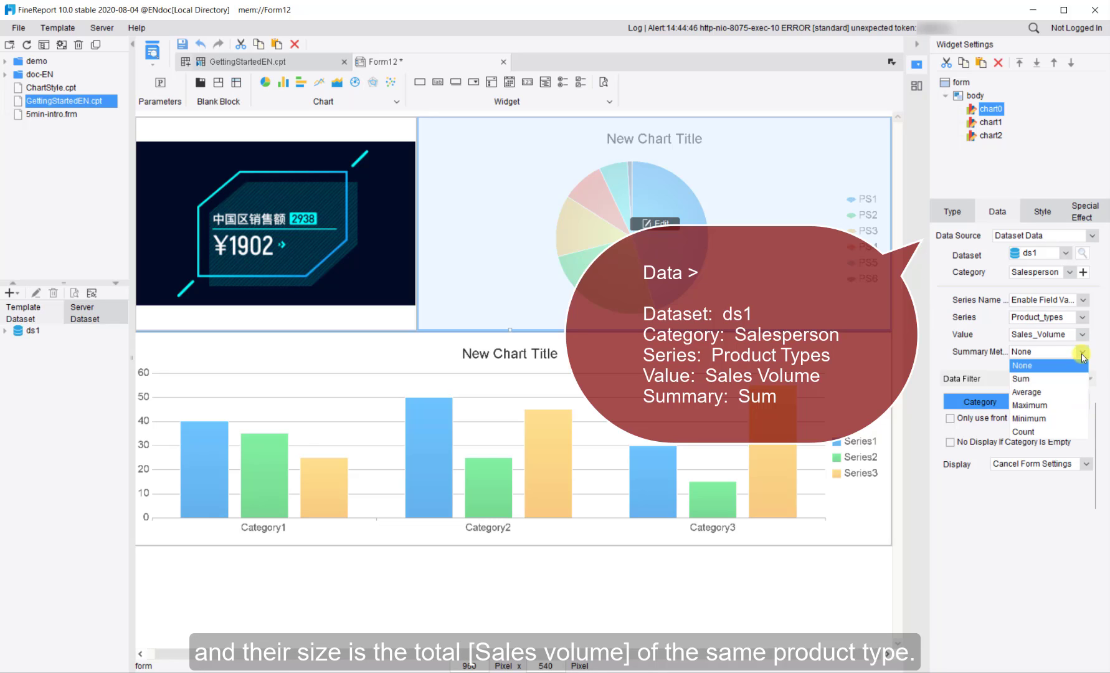
pyautogui.click(1069, 379)
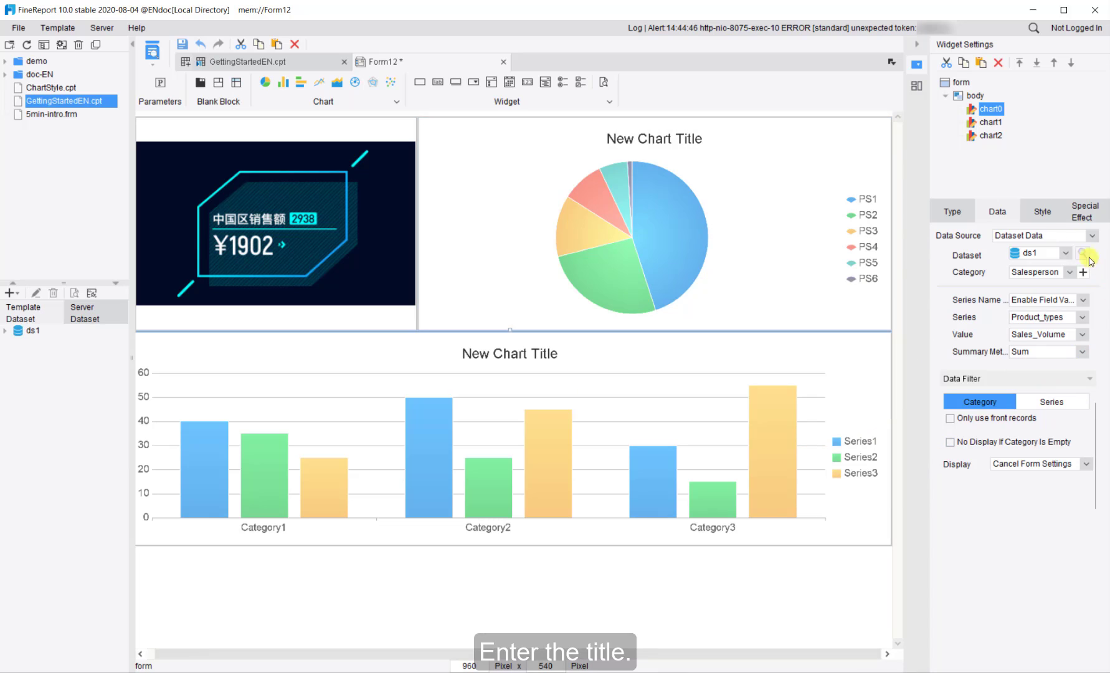
# Change the column chart's title text to "Personal Sales Detail"
pyautogui.click(1049, 218)
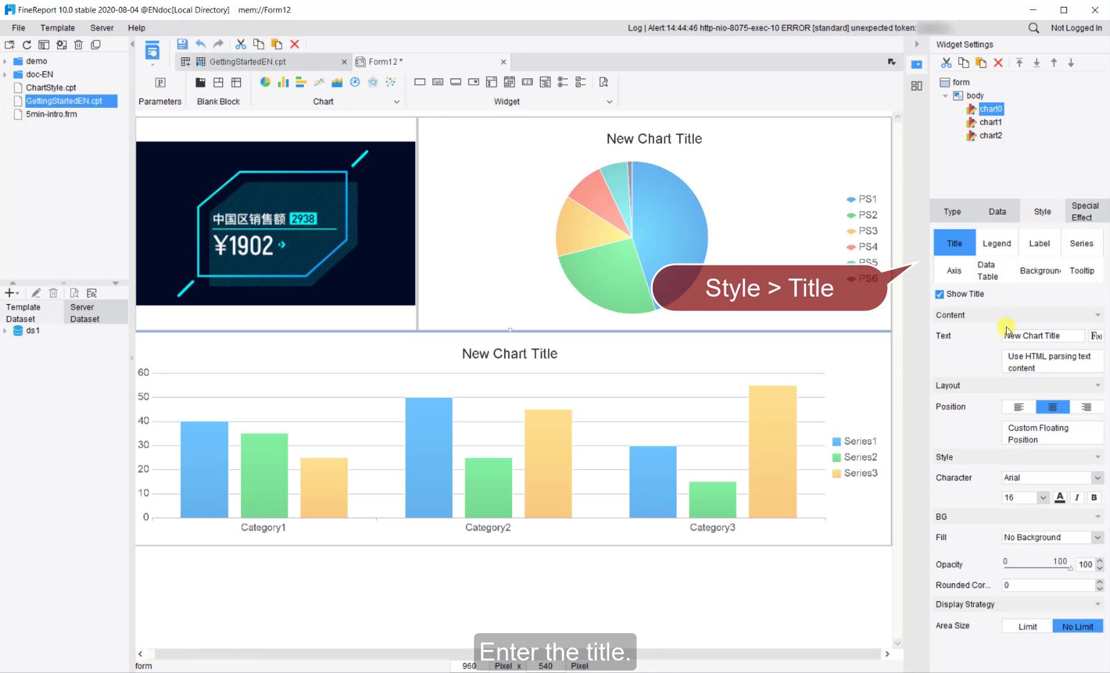
pyautogui.moveTo(1068, 336); pyautogui.dragTo(990, 337)
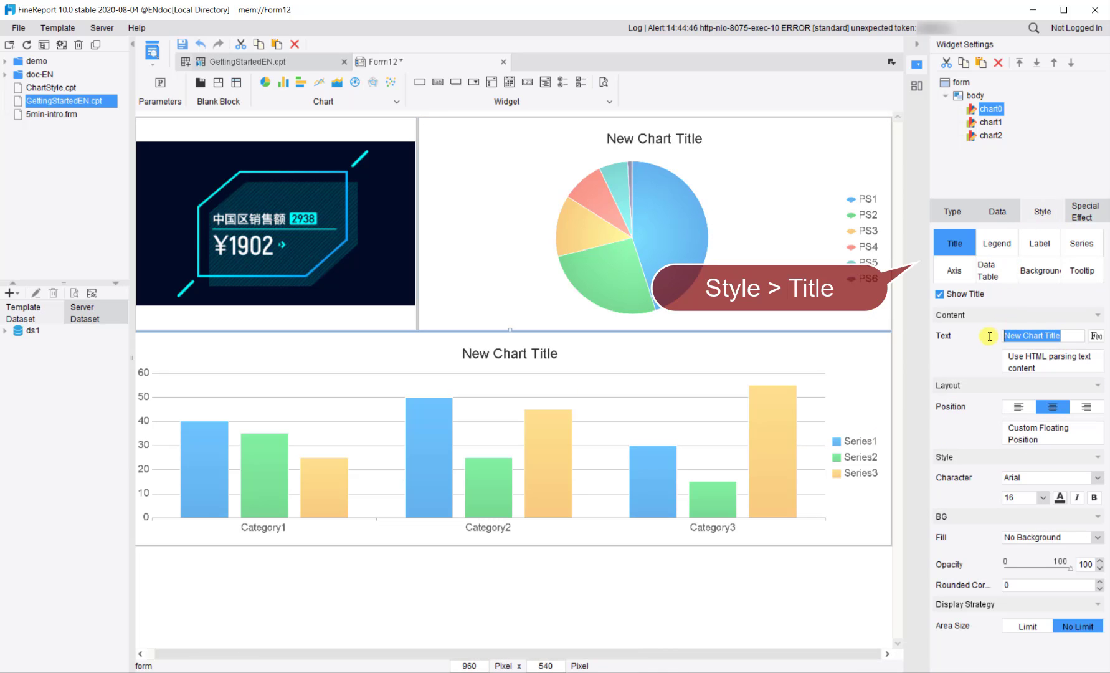
pyautogui.write('Personal S')
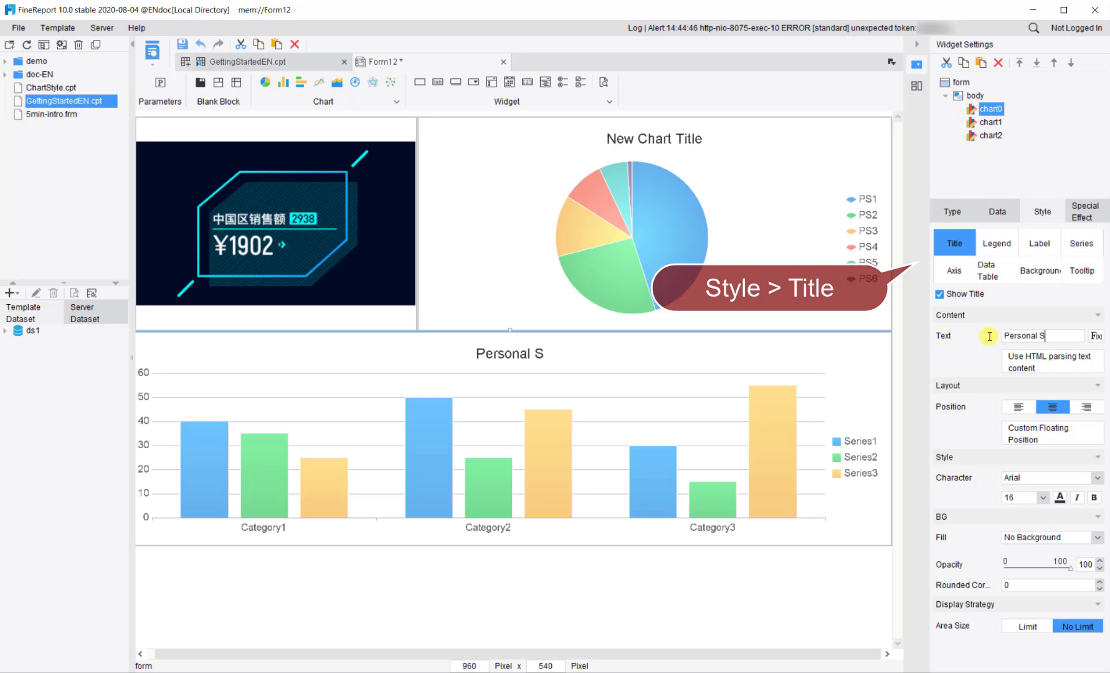
pyautogui.write('ales Detail')
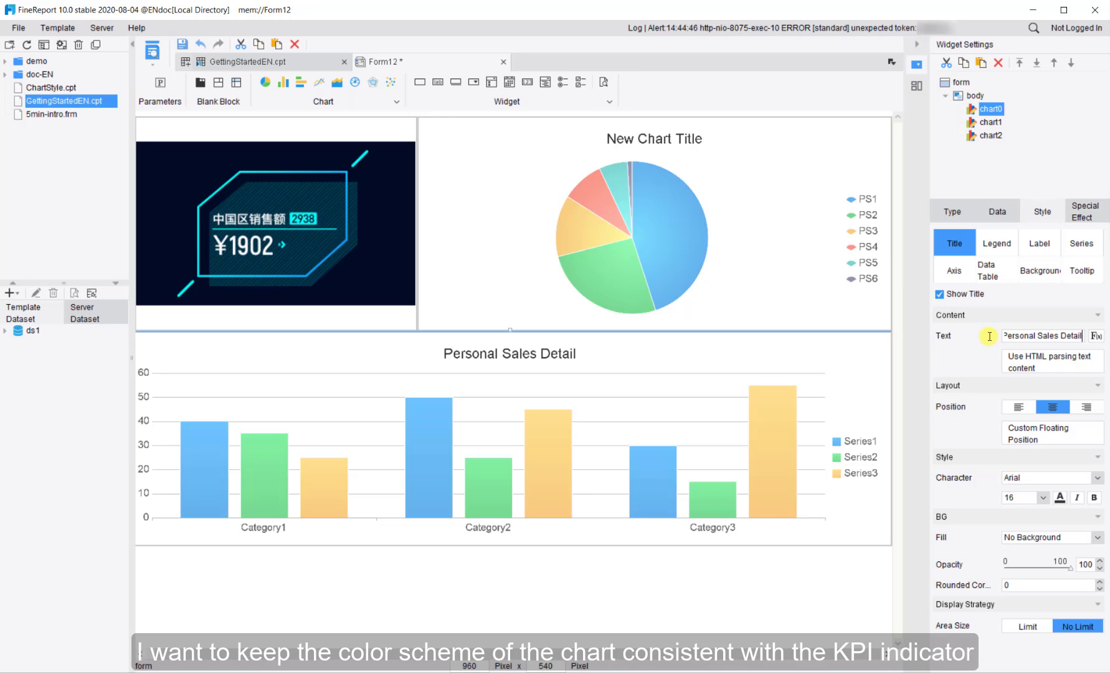
# Apply the business highlight color scheme to the column chart's series
pyautogui.click(1081, 244)
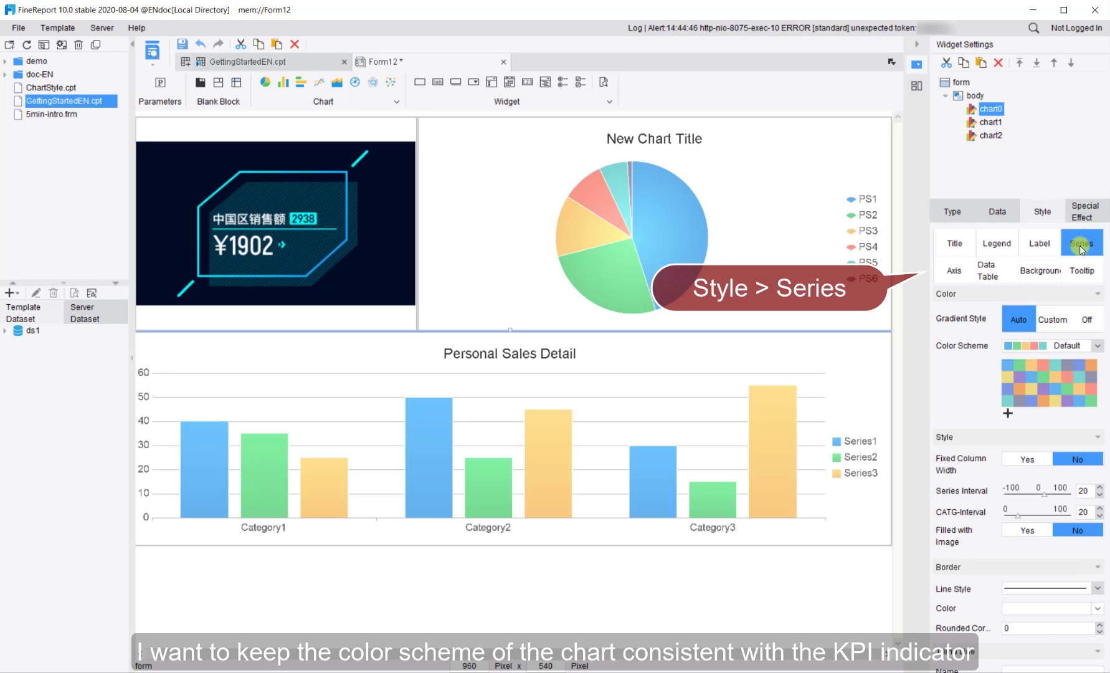
pyautogui.click(1065, 345)
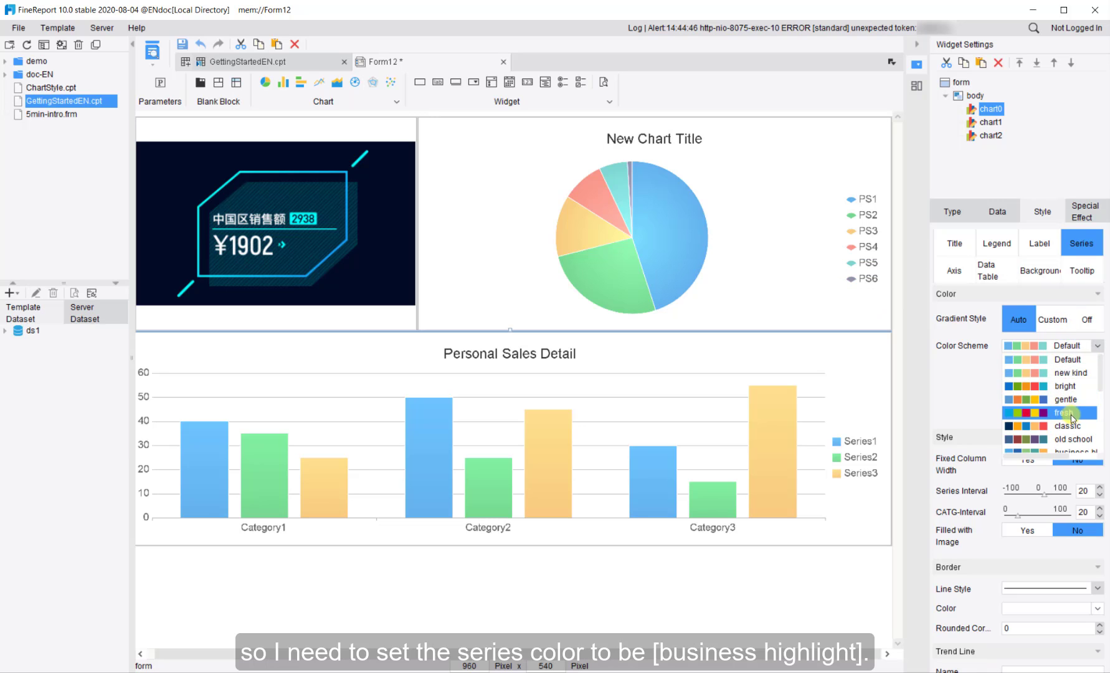
pyautogui.scroll(-1, 1071, 430)
pyautogui.click(1073, 446)
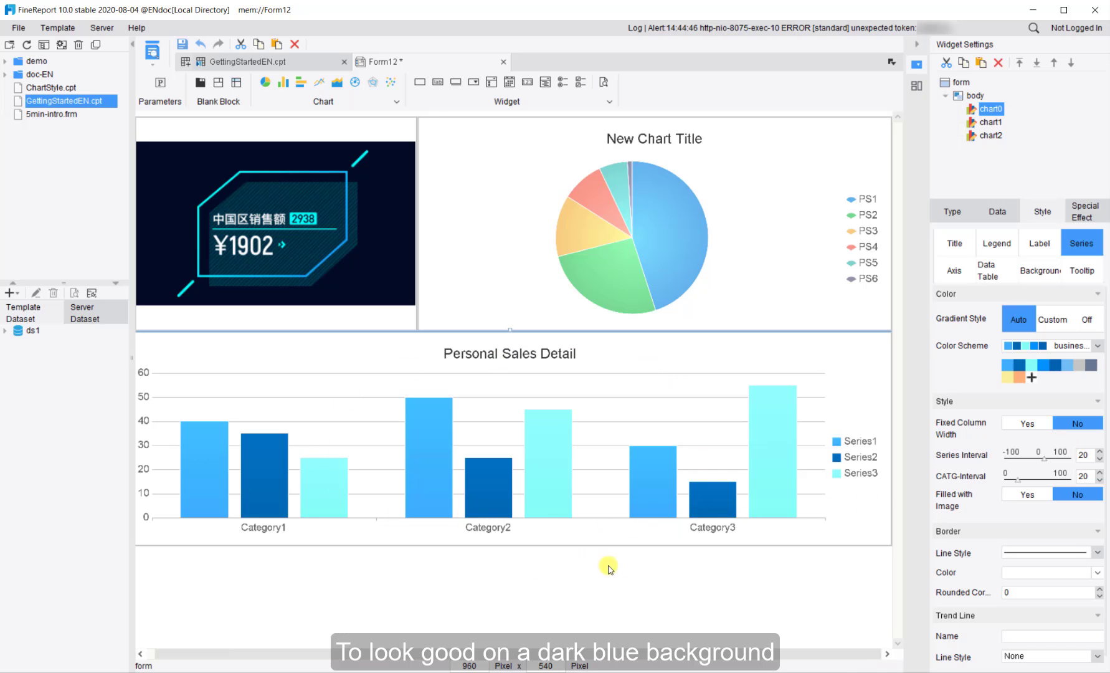
# Set the font color of the column chart's title and legend to white
pyautogui.click(962, 245)
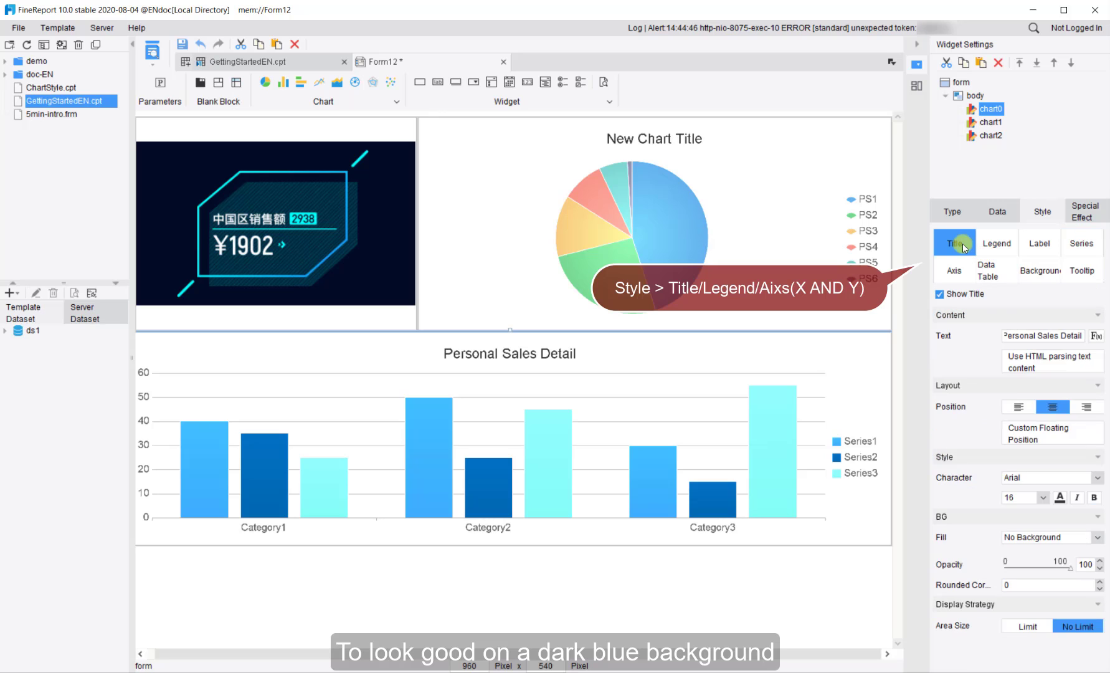
pyautogui.click(1059, 497)
pyautogui.click(1037, 518)
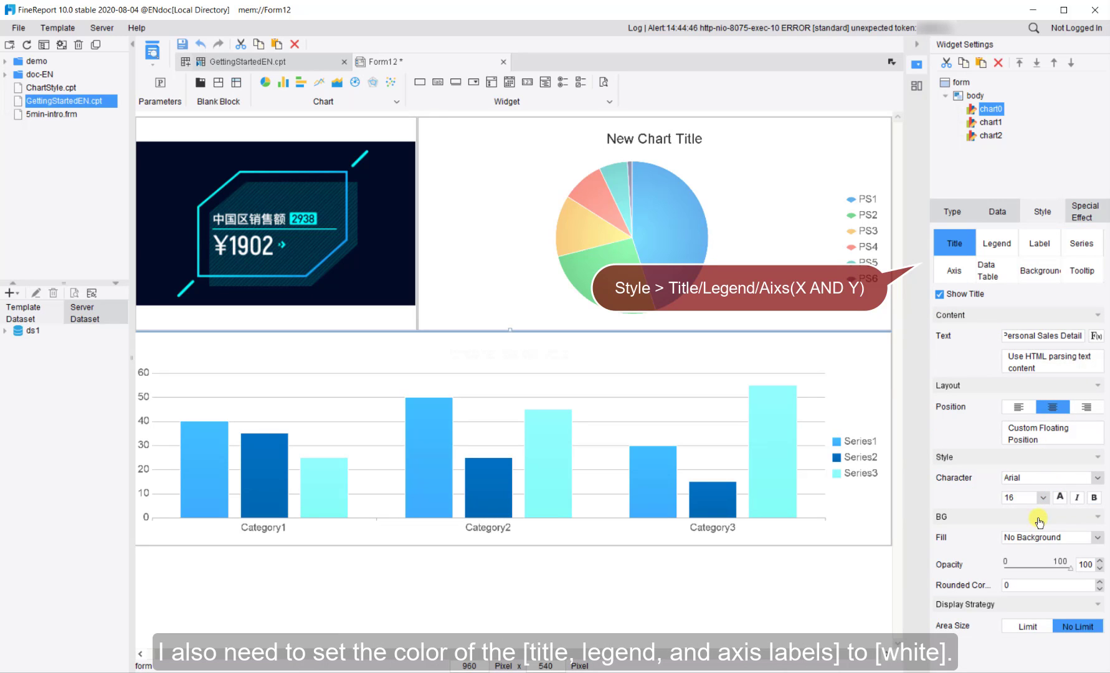
pyautogui.click(1007, 245)
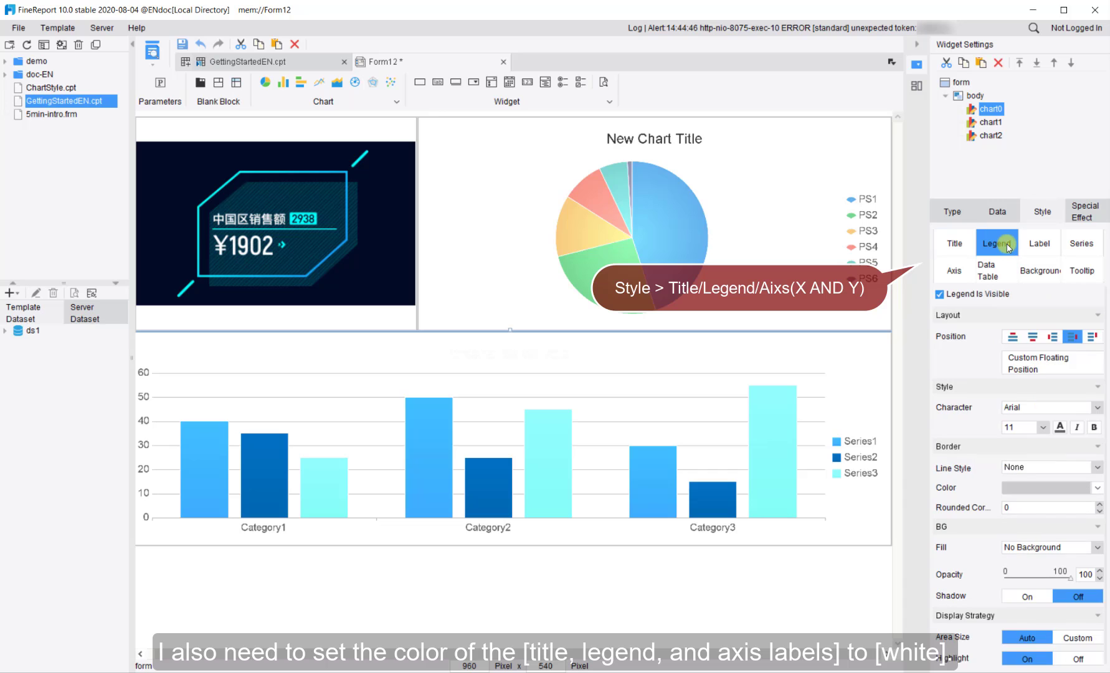
pyautogui.click(1060, 427)
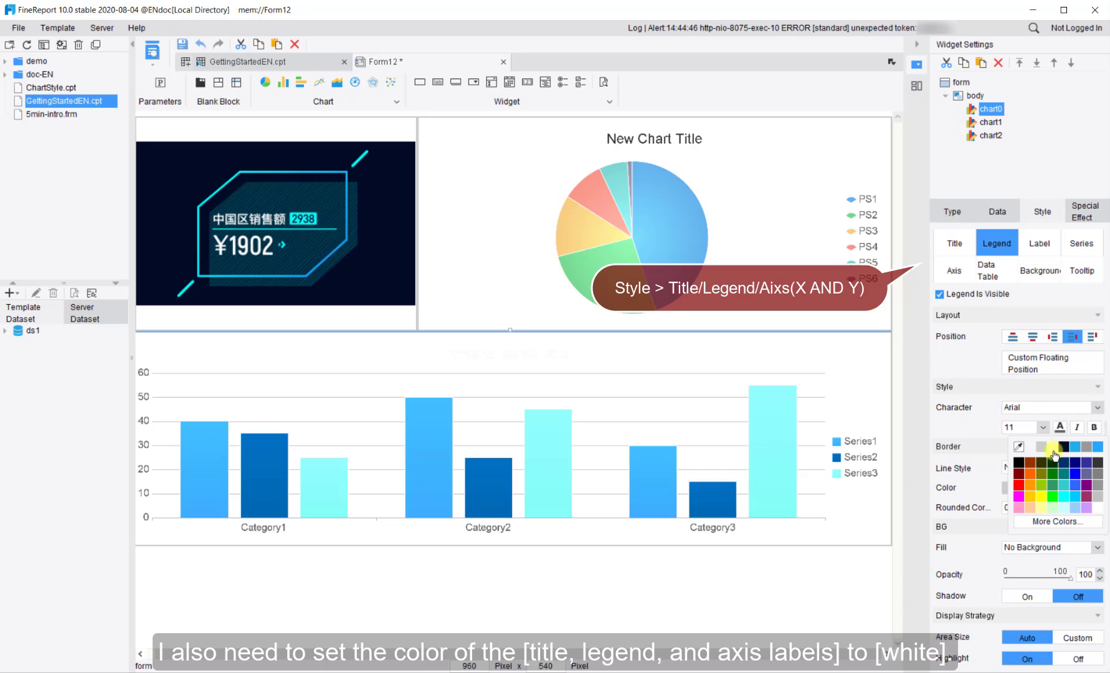
pyautogui.click(1053, 447)
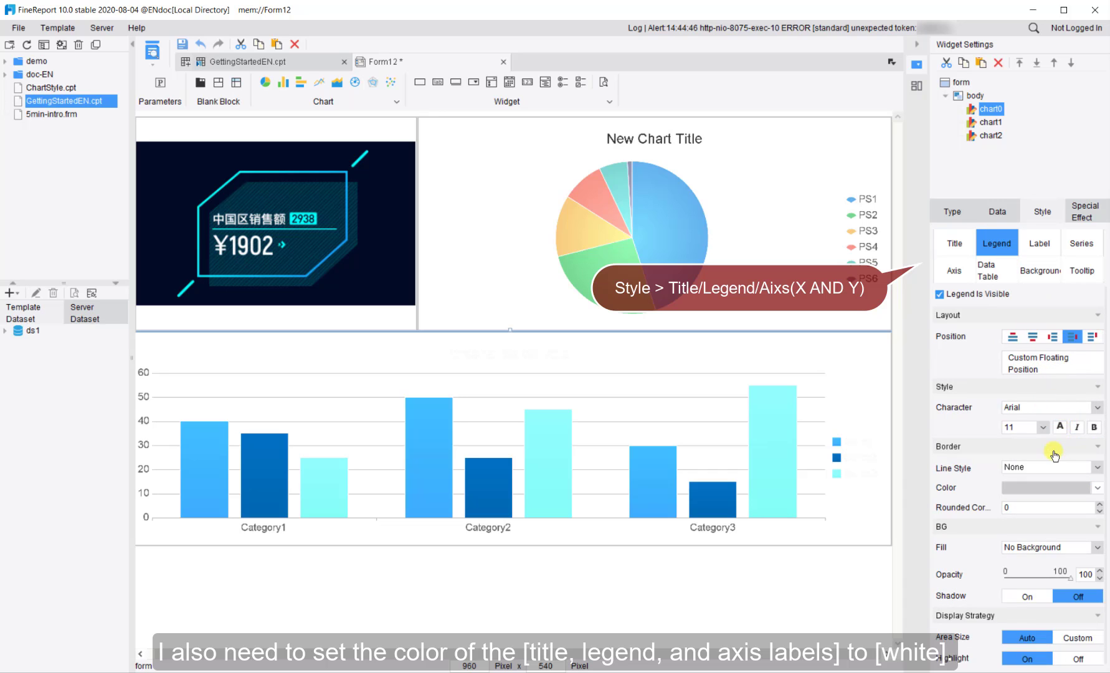
# Set the font color of the column chart's X axis and Y axis labels to white
pyautogui.click(956, 274)
pyautogui.click(1060, 442)
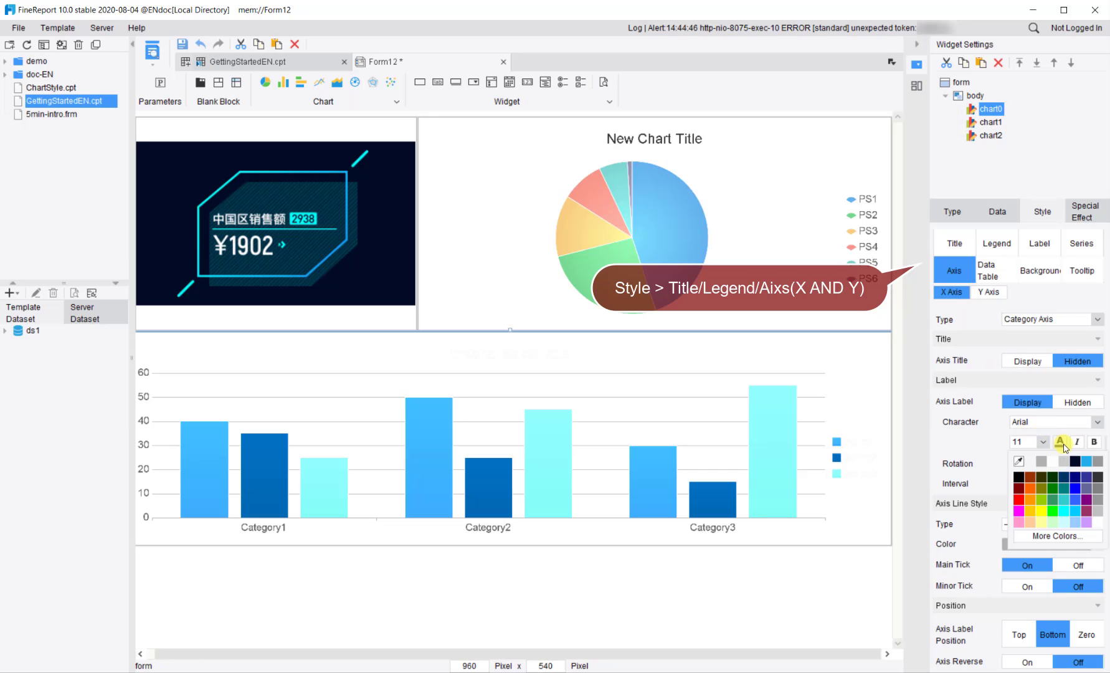
pyautogui.click(1051, 462)
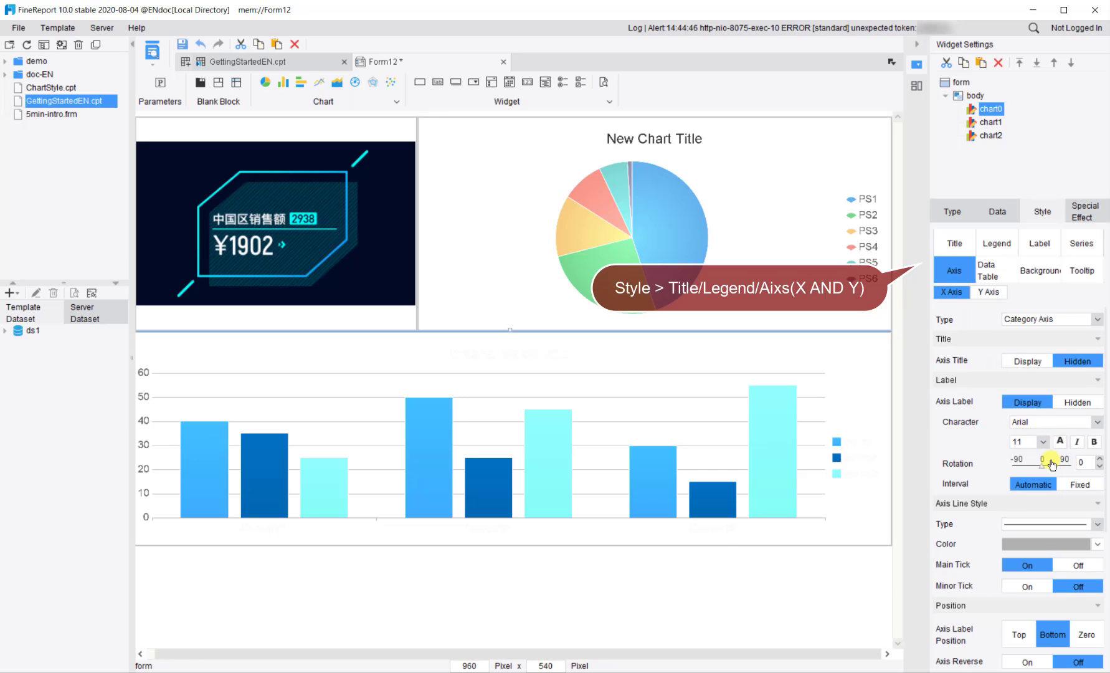
pyautogui.click(989, 291)
pyautogui.click(1059, 417)
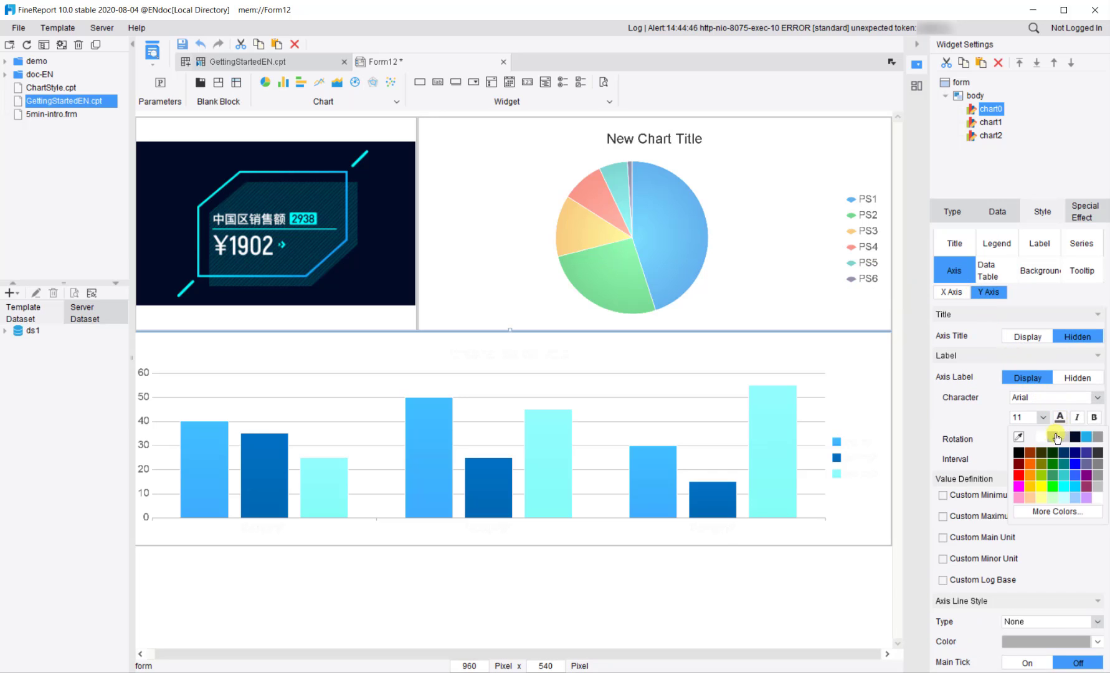
pyautogui.click(1040, 438)
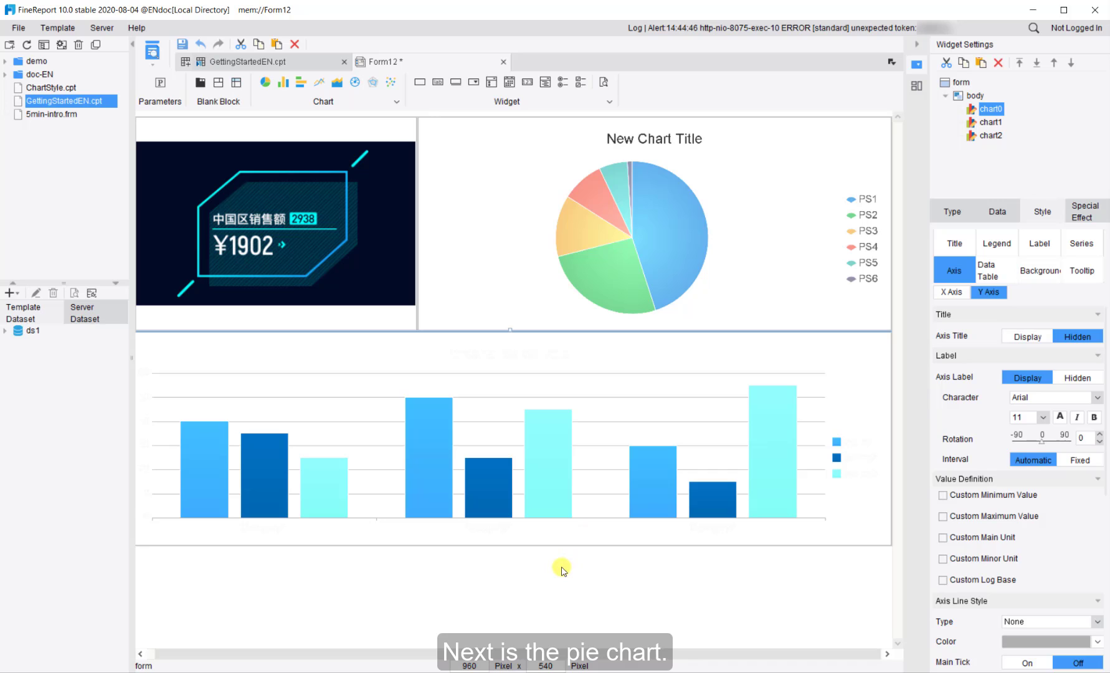
# Bind the pie chart to dataset ds1 with no category and set its series to Product
pyautogui.moveTo(634, 228)
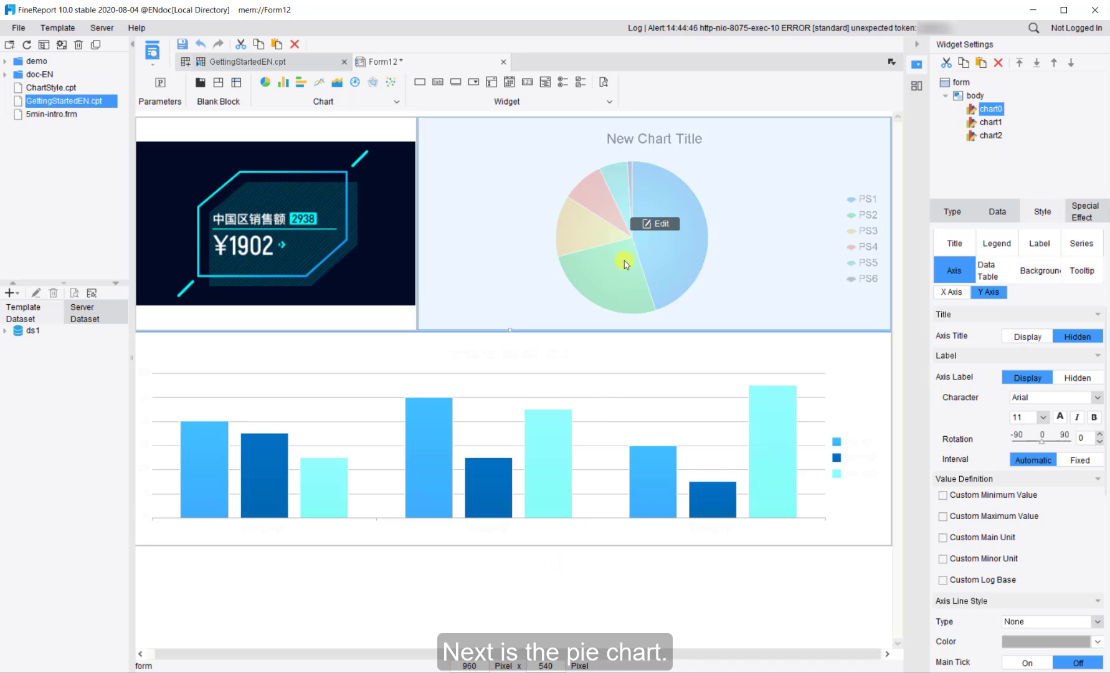
pyautogui.click(637, 228)
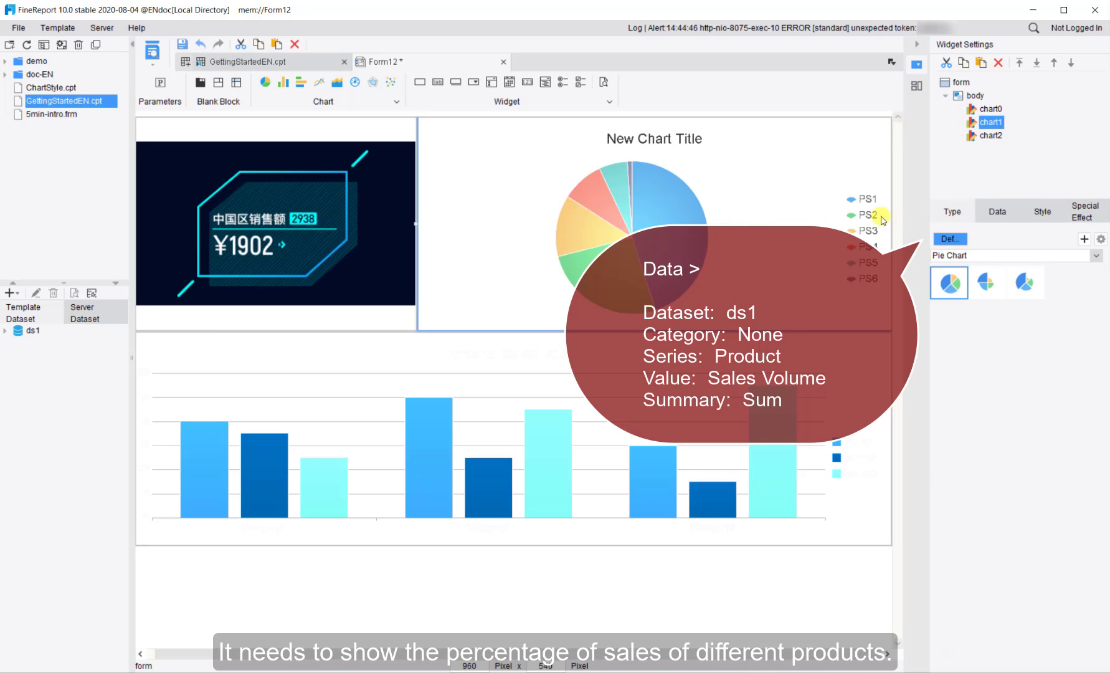
pyautogui.click(994, 212)
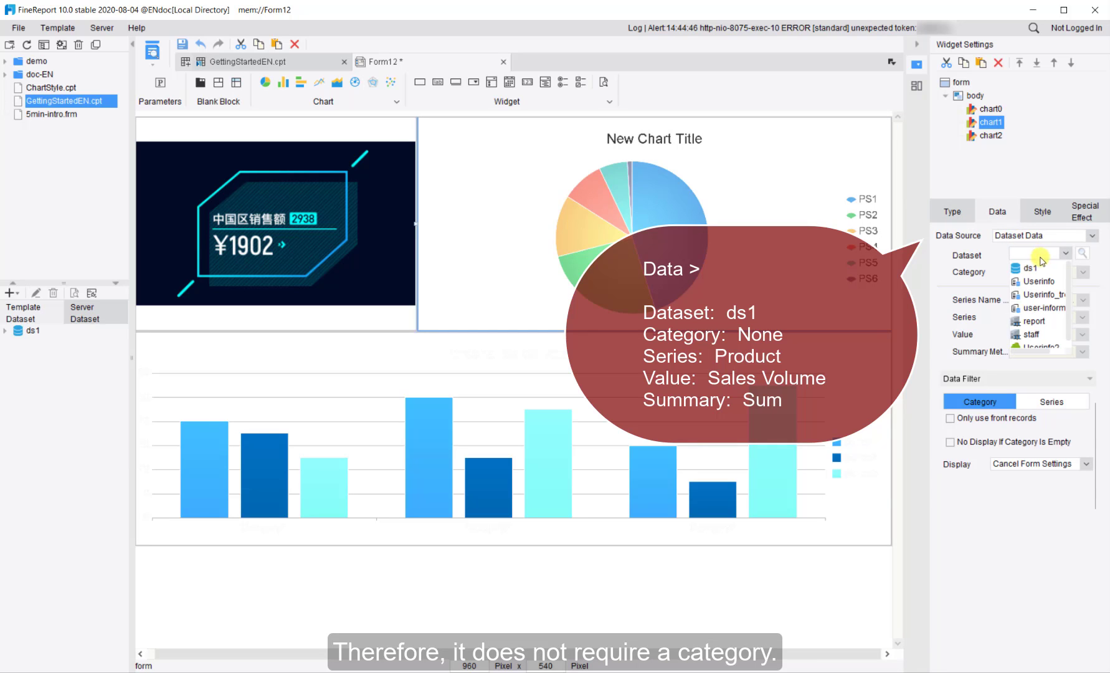
pyautogui.click(1058, 269)
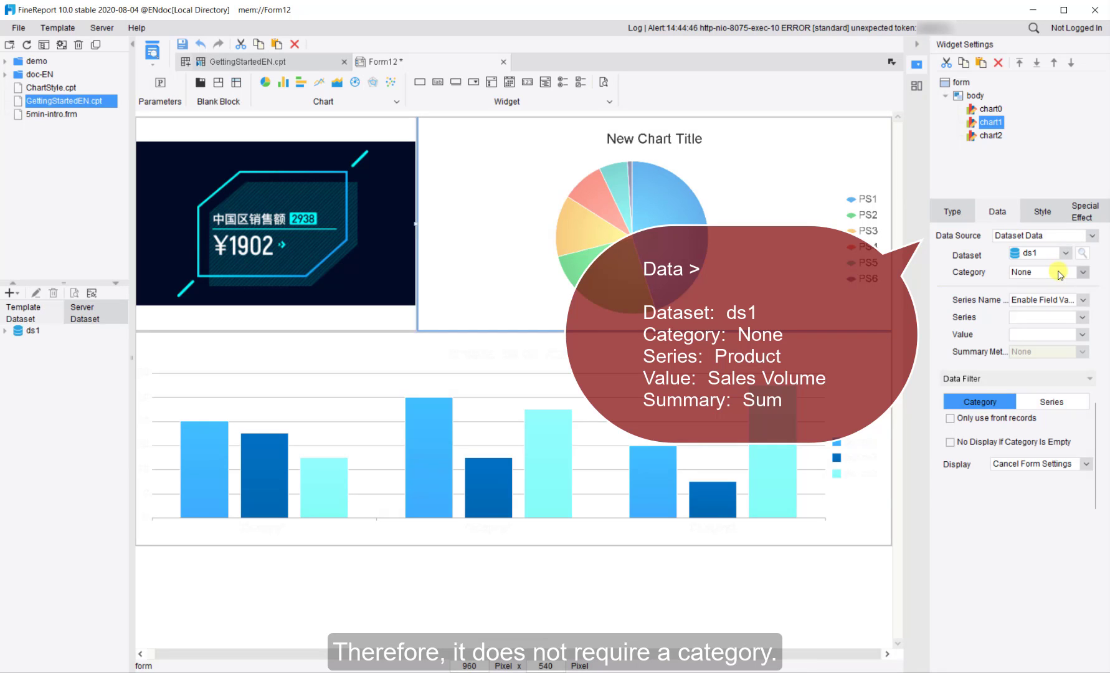
pyautogui.click(1082, 318)
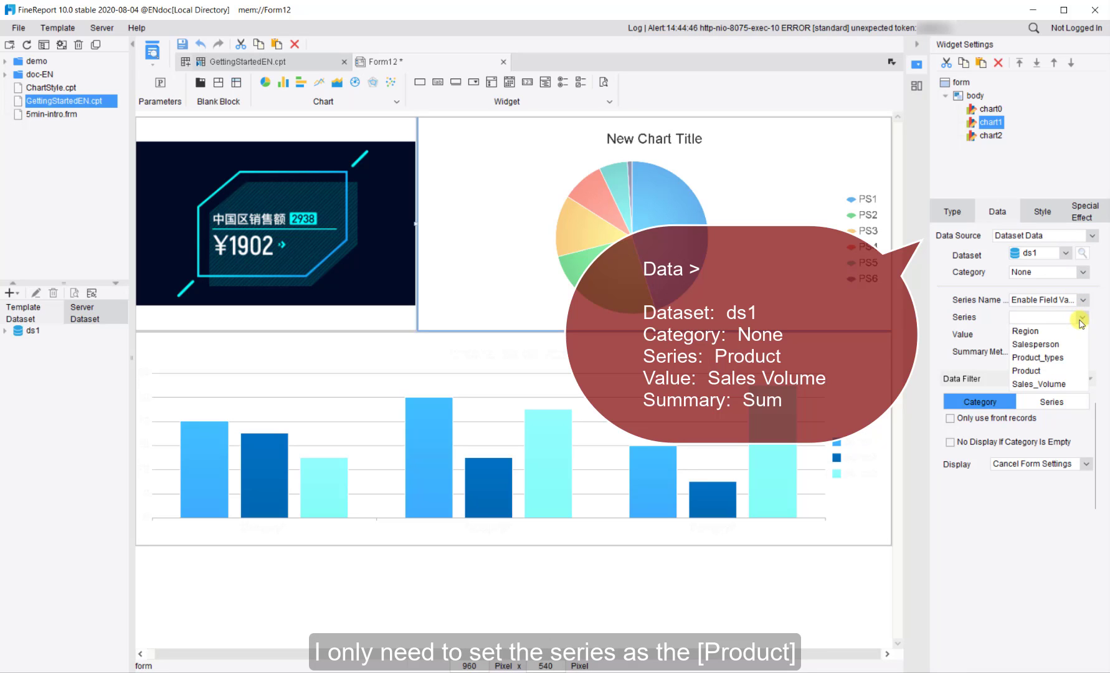
pyautogui.click(1061, 371)
# Set the pie chart's value to Sales_Volume, summarized by Sum
pyautogui.click(1083, 336)
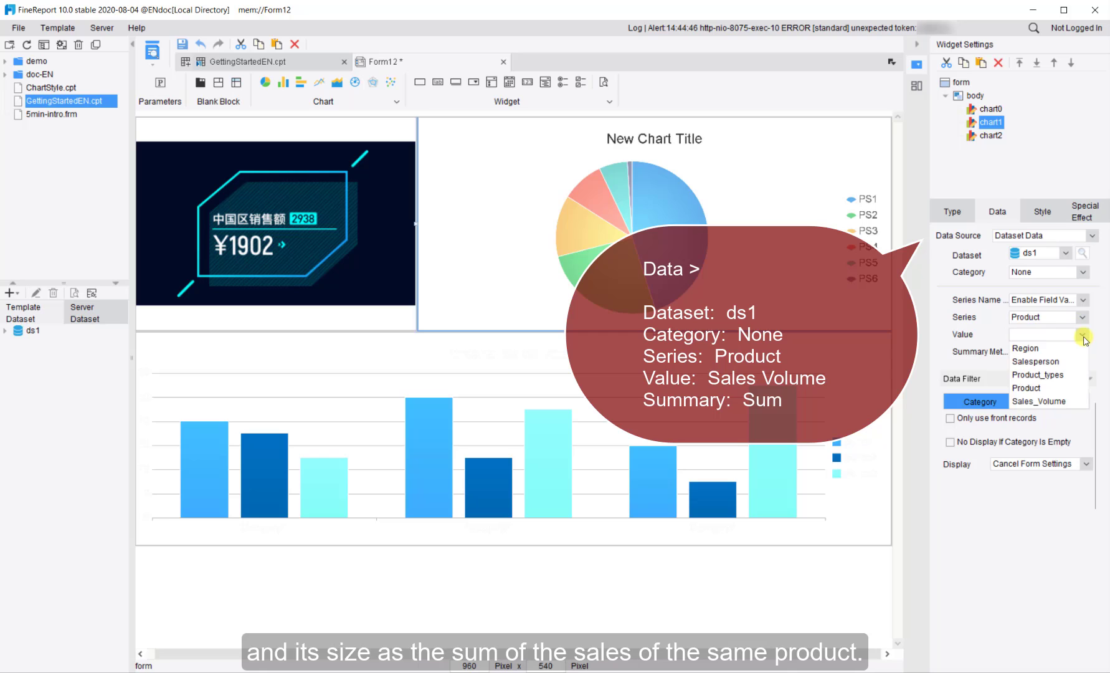
pyautogui.click(1075, 402)
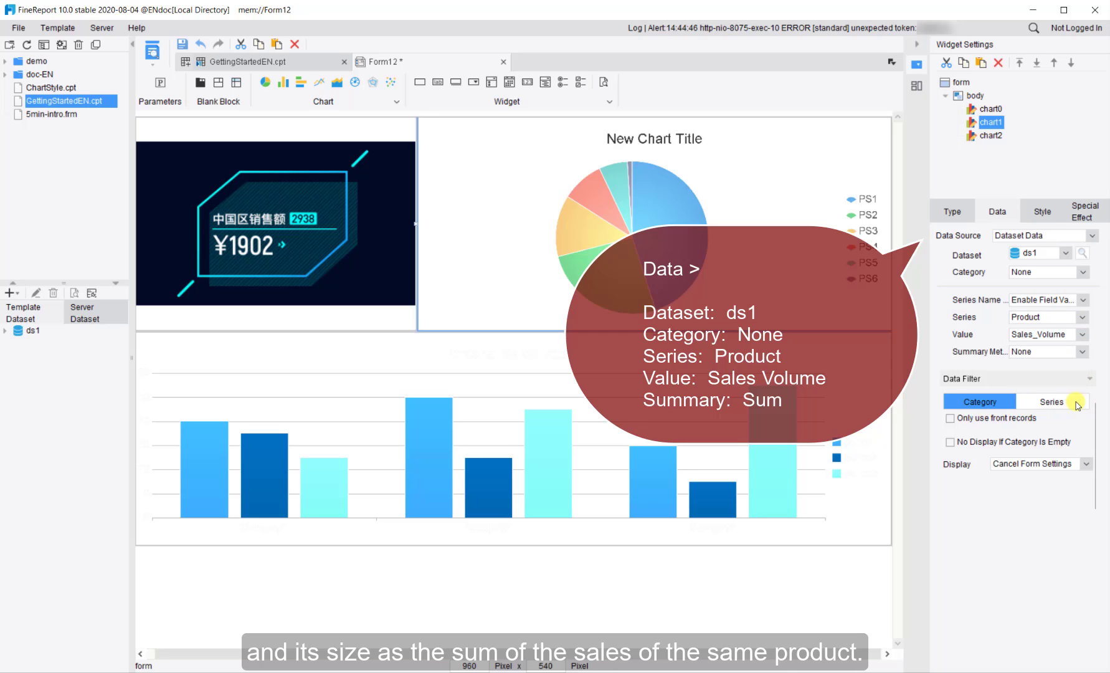
pyautogui.click(1082, 352)
pyautogui.click(1079, 375)
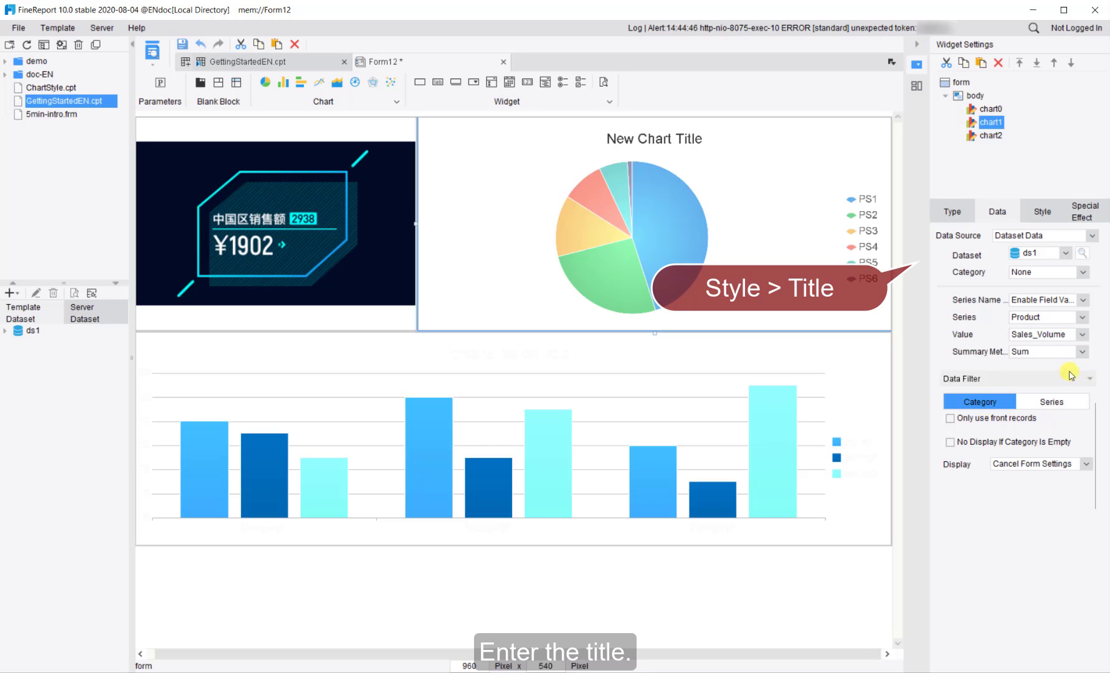
# Change the pie chart's title text to "Product Sales Proportion"
pyautogui.click(1041, 211)
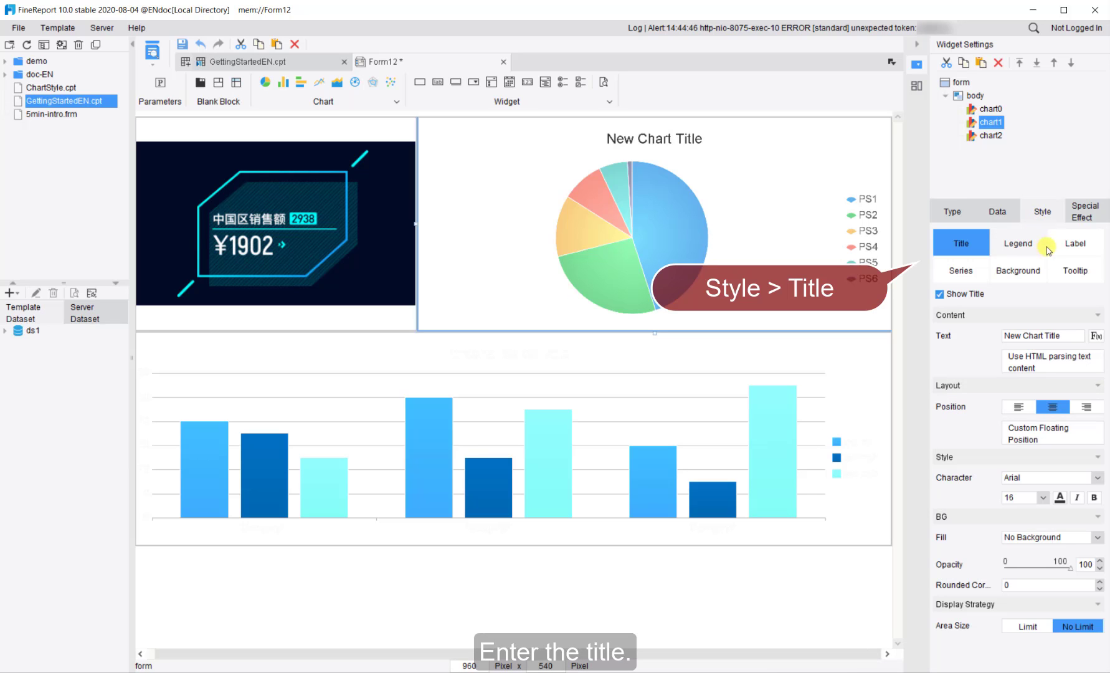
pyautogui.moveTo(1075, 335); pyautogui.dragTo(1000, 324)
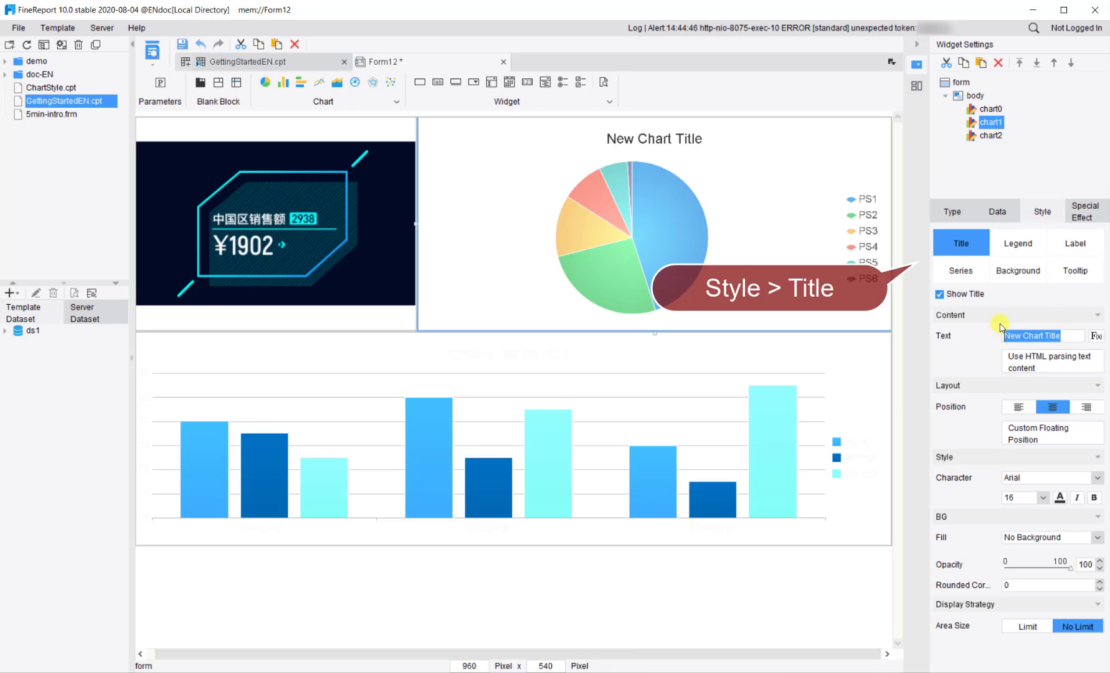
pyautogui.write('Product Sals')
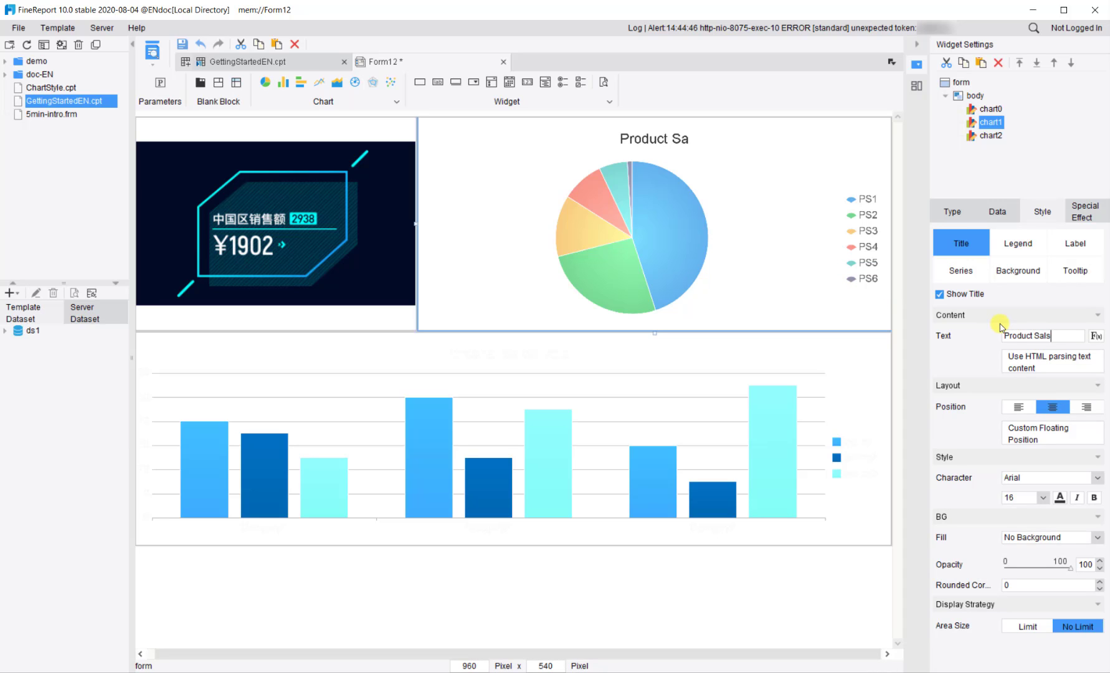
pyautogui.press('BackSpace')
pyautogui.write('es Pr')
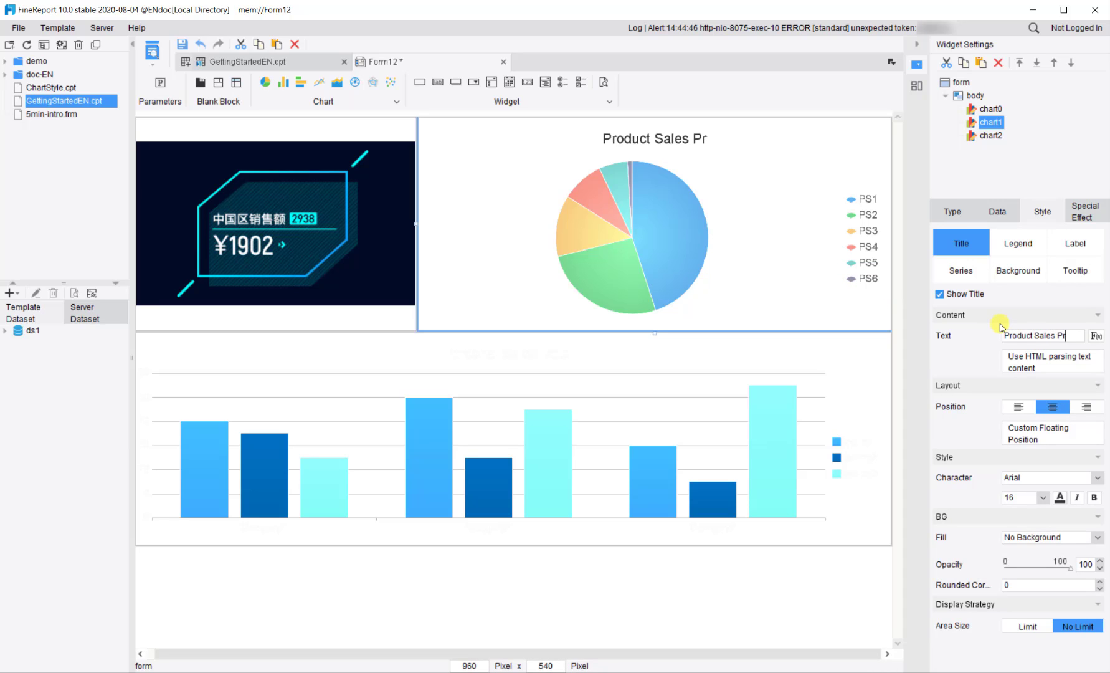
pyautogui.write('oportion')
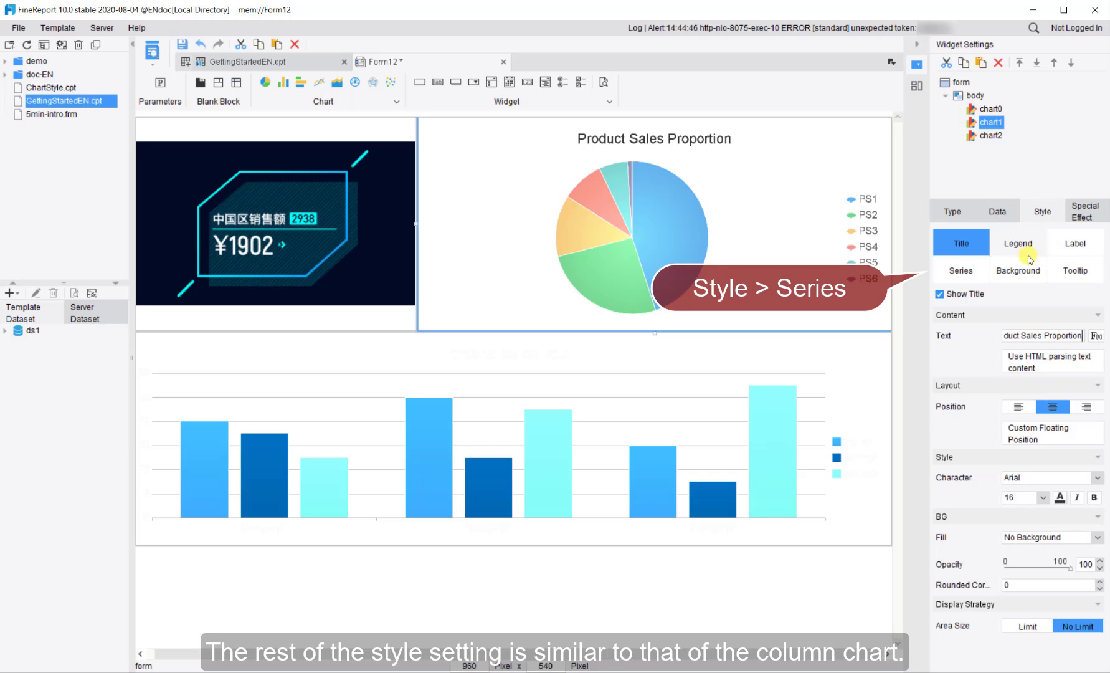
# Apply the business highlight color scheme to the pie chart's series
pyautogui.click(964, 279)
pyautogui.click(1040, 332)
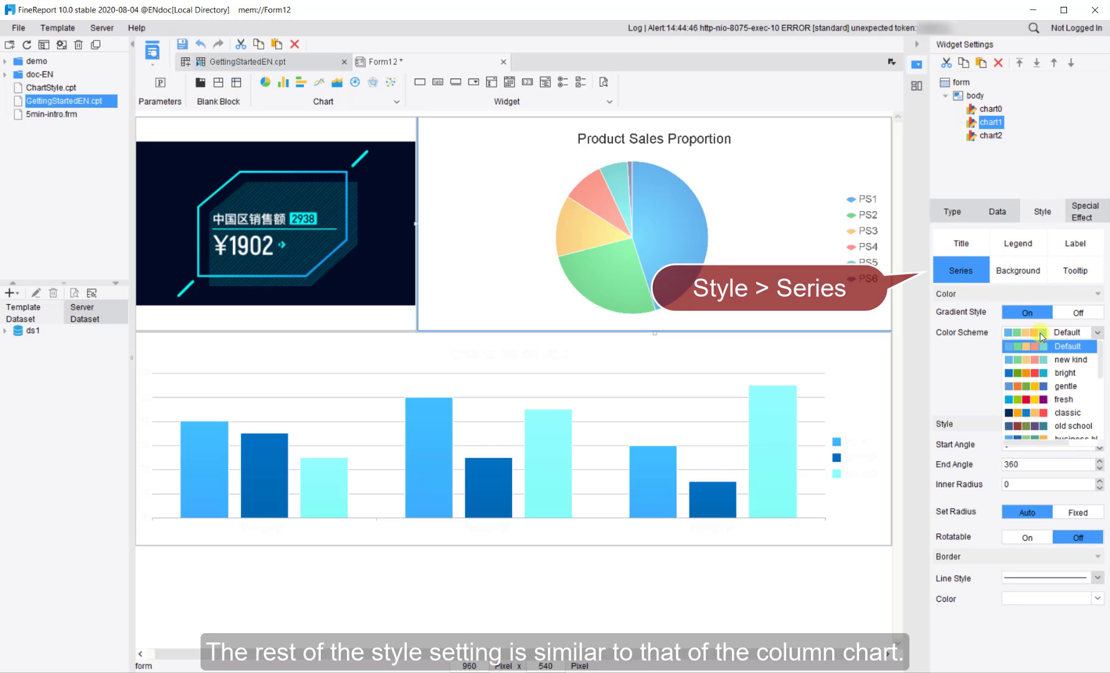
pyautogui.click(1054, 412)
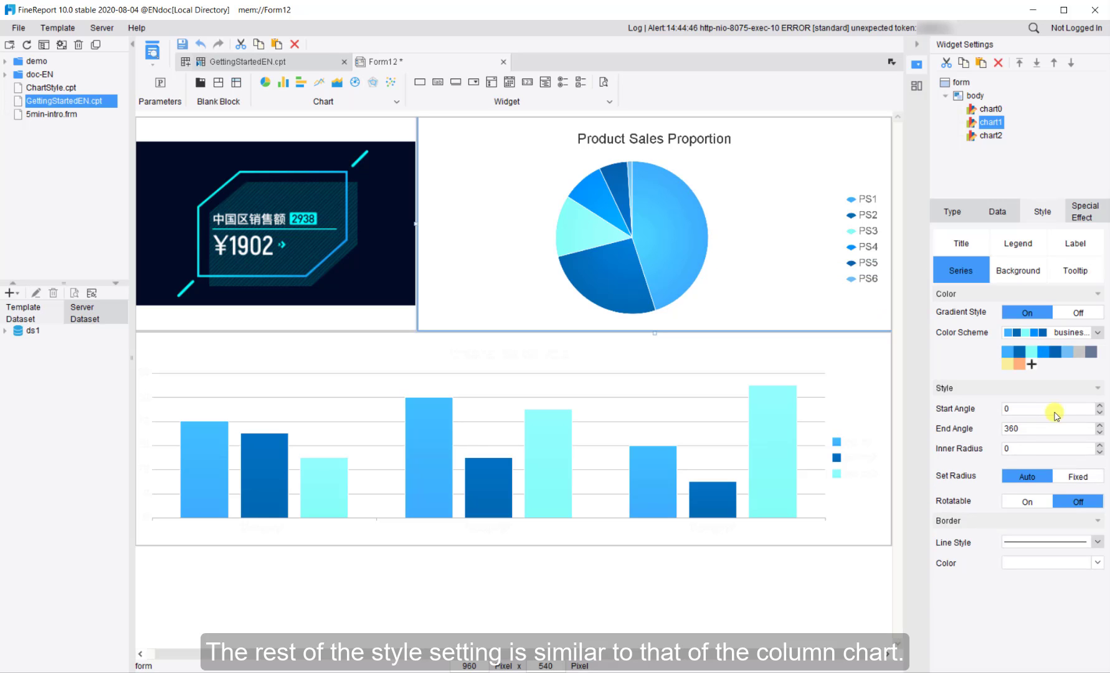
# Set the font color of the pie chart's title and legend to white
pyautogui.click(961, 243)
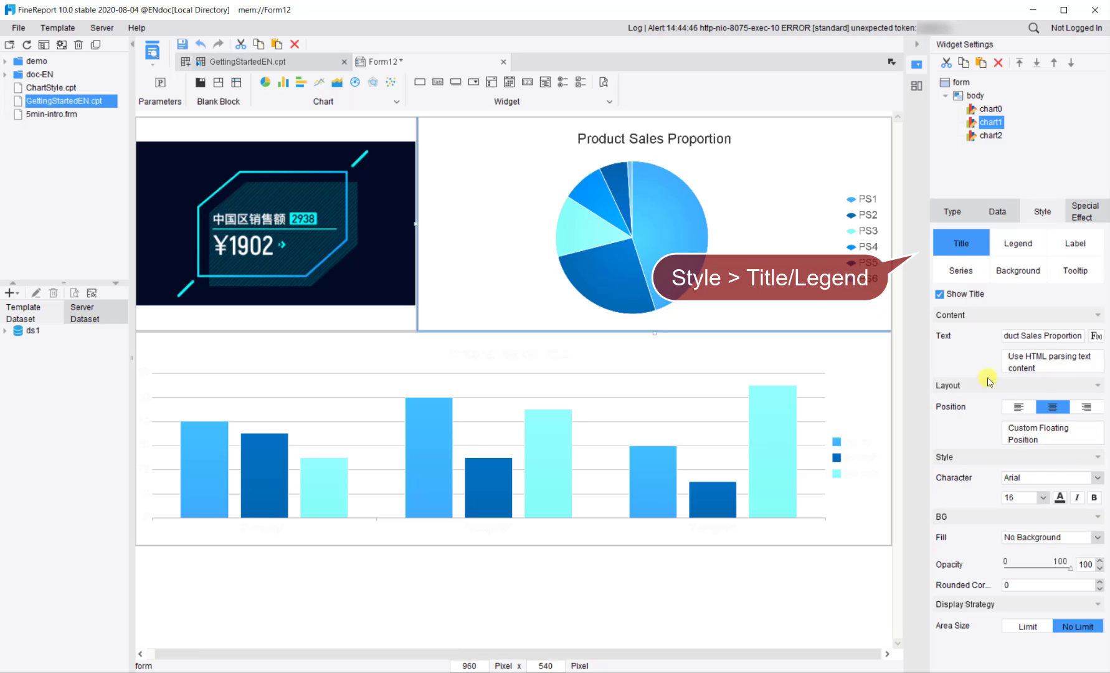
pyautogui.click(1060, 497)
pyautogui.click(1040, 517)
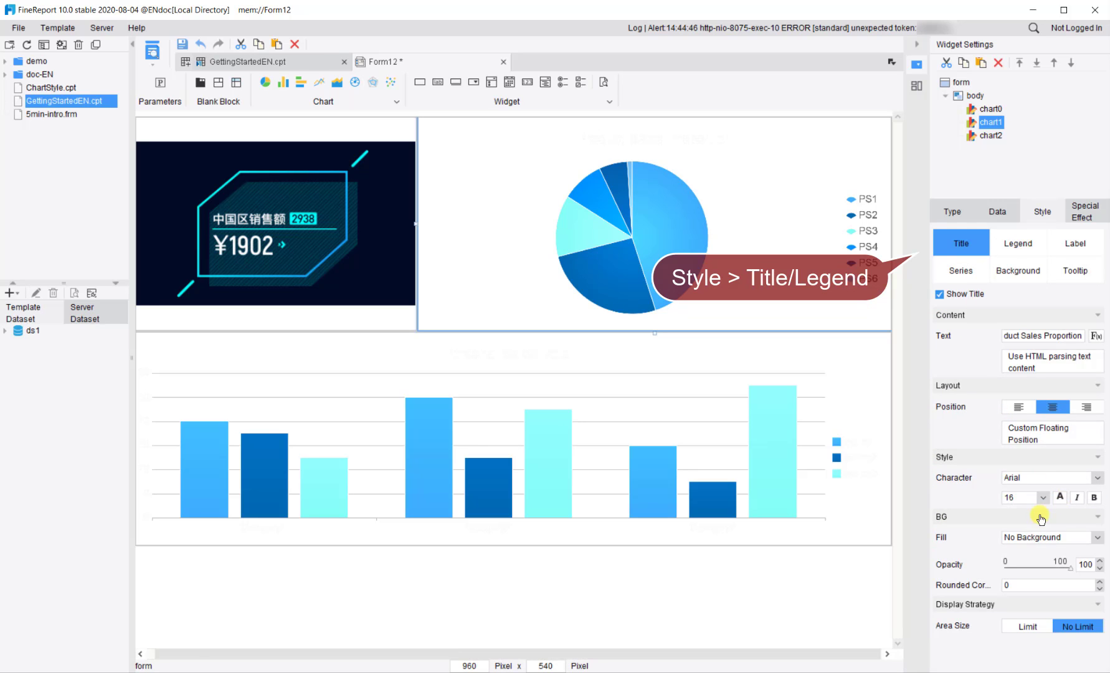
pyautogui.click(1017, 243)
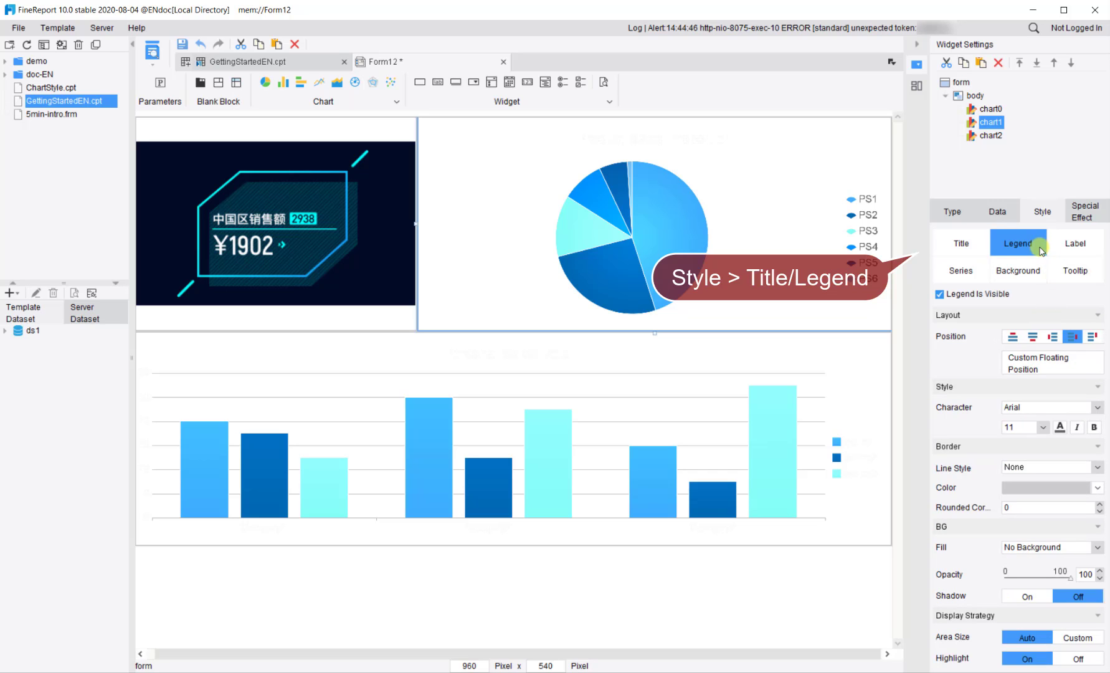
pyautogui.click(1059, 427)
pyautogui.click(1052, 448)
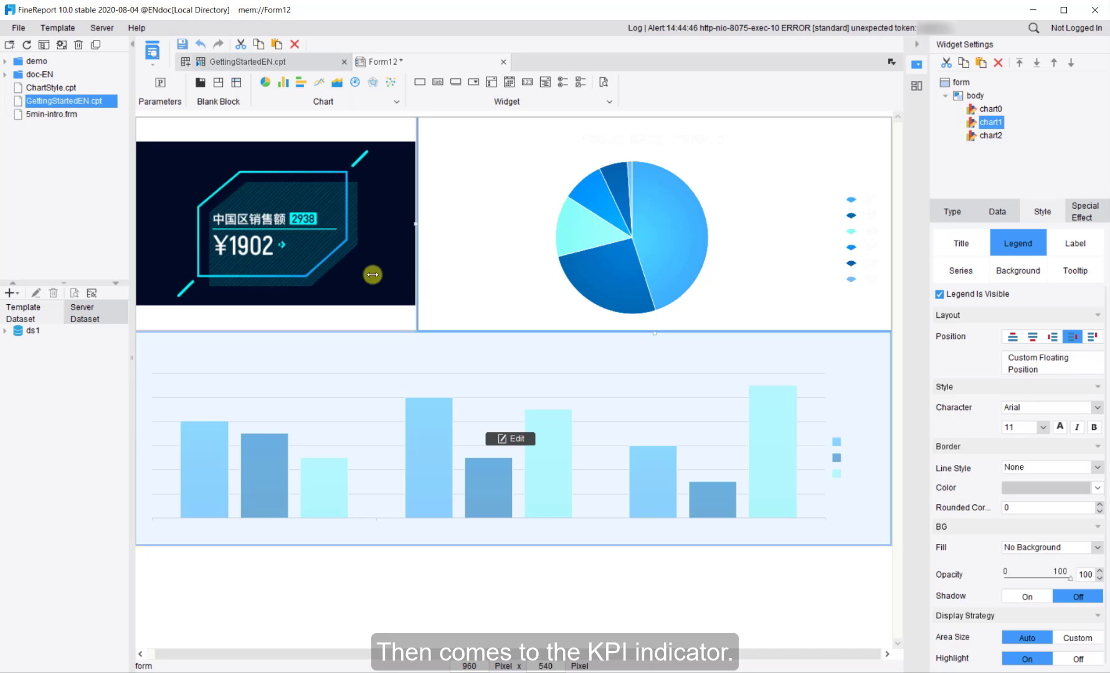
# Bind the KPI card to dataset ds1 with Salesperson as its display dimension
pyautogui.moveTo(285, 231)
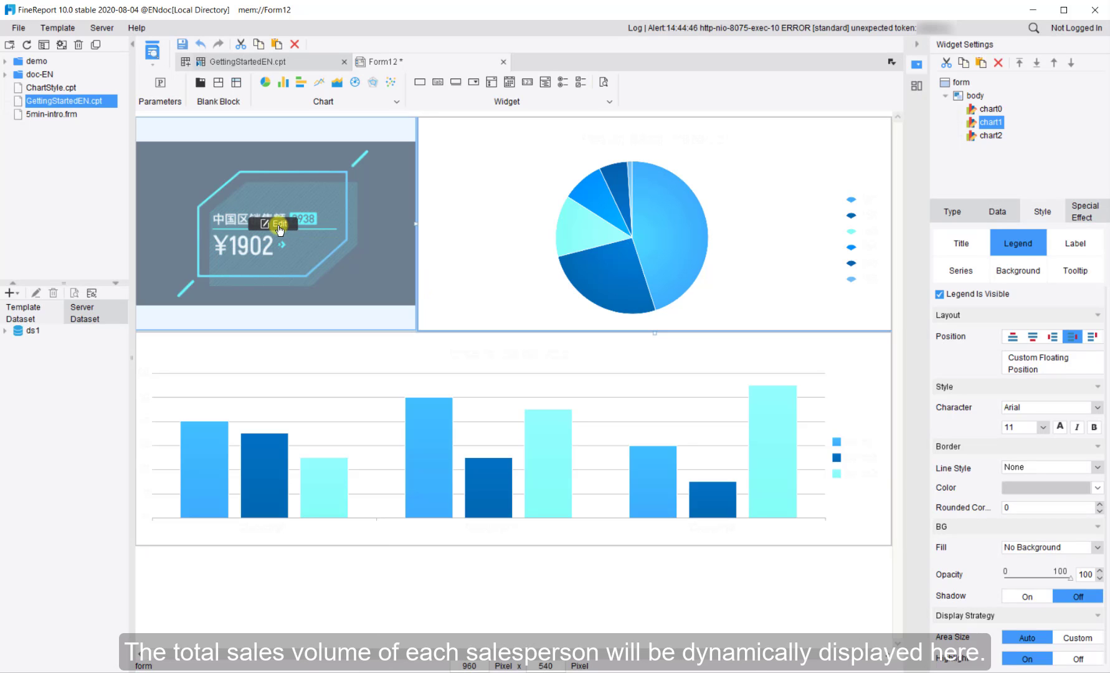
pyautogui.click(278, 226)
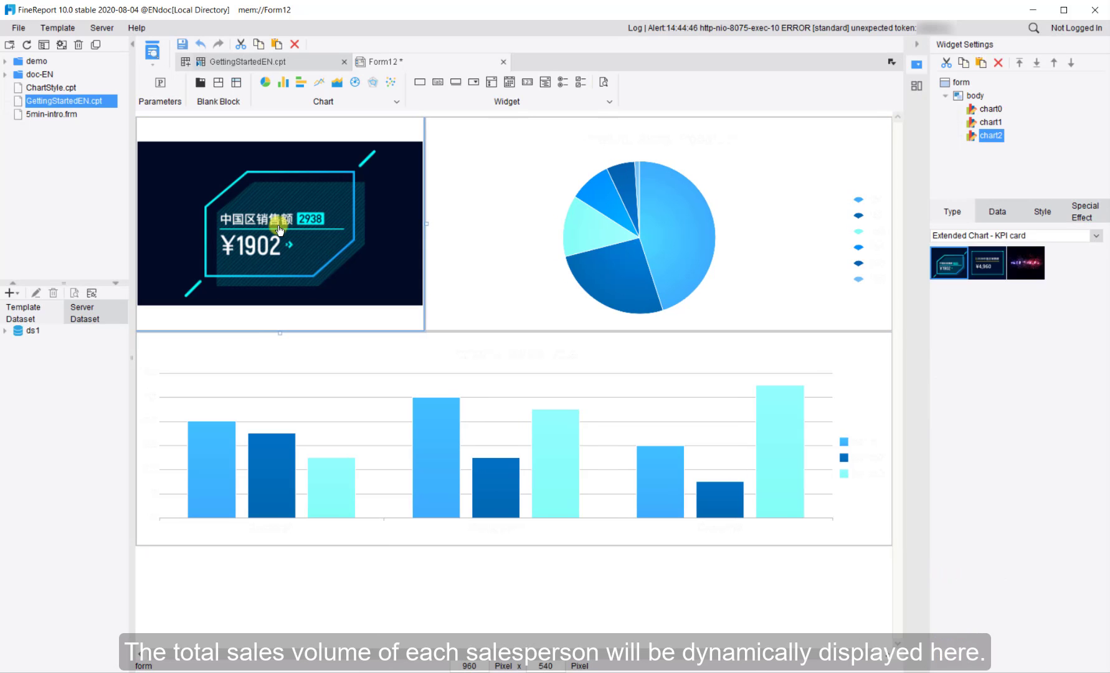
pyautogui.click(997, 213)
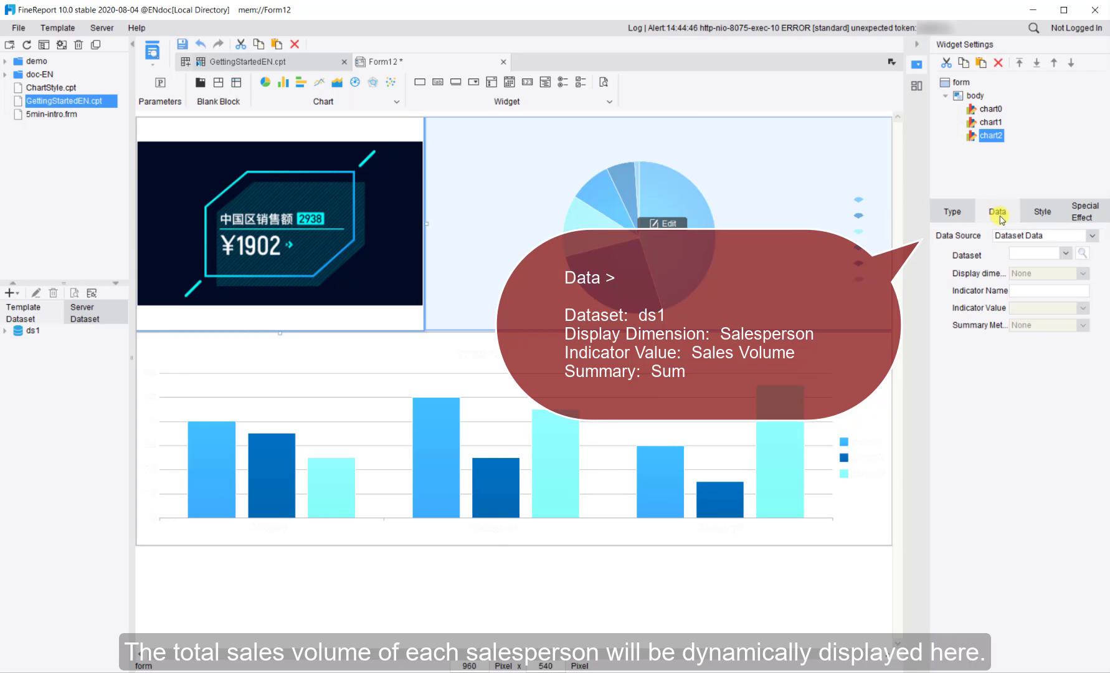
pyautogui.click(1053, 253)
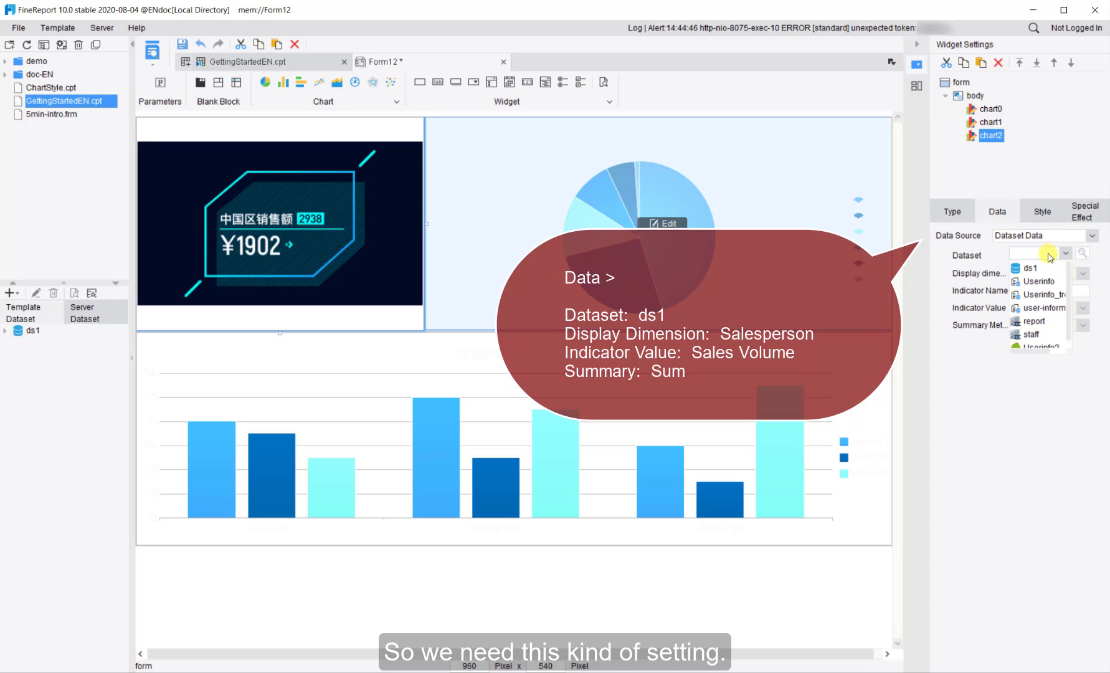
pyautogui.click(1055, 269)
pyautogui.click(1083, 272)
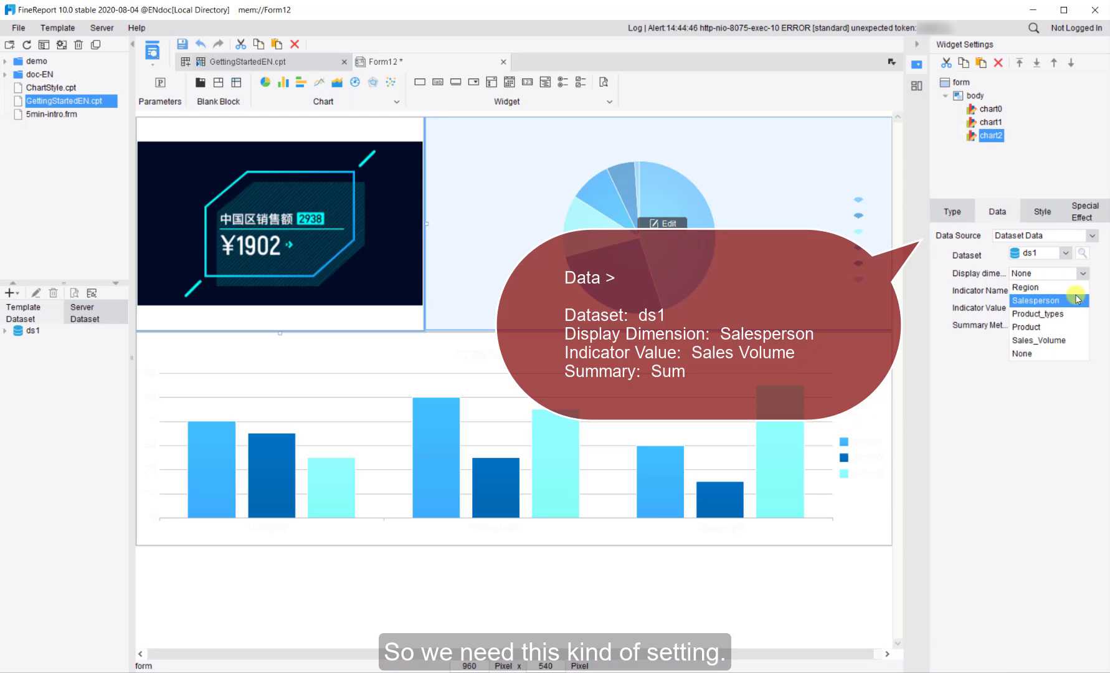
pyautogui.click(1075, 298)
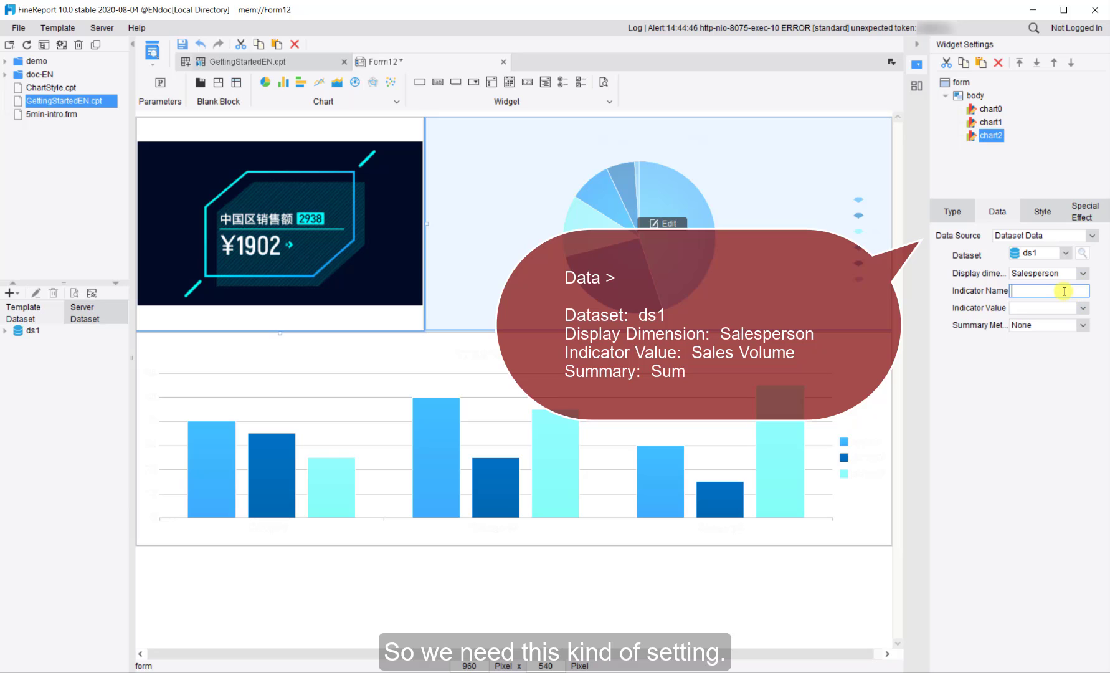
# Name the KPI card's indicator "Personal Sales" and set its value to Sales_Volume, summarized by Sum
pyautogui.write('Personal Sale')
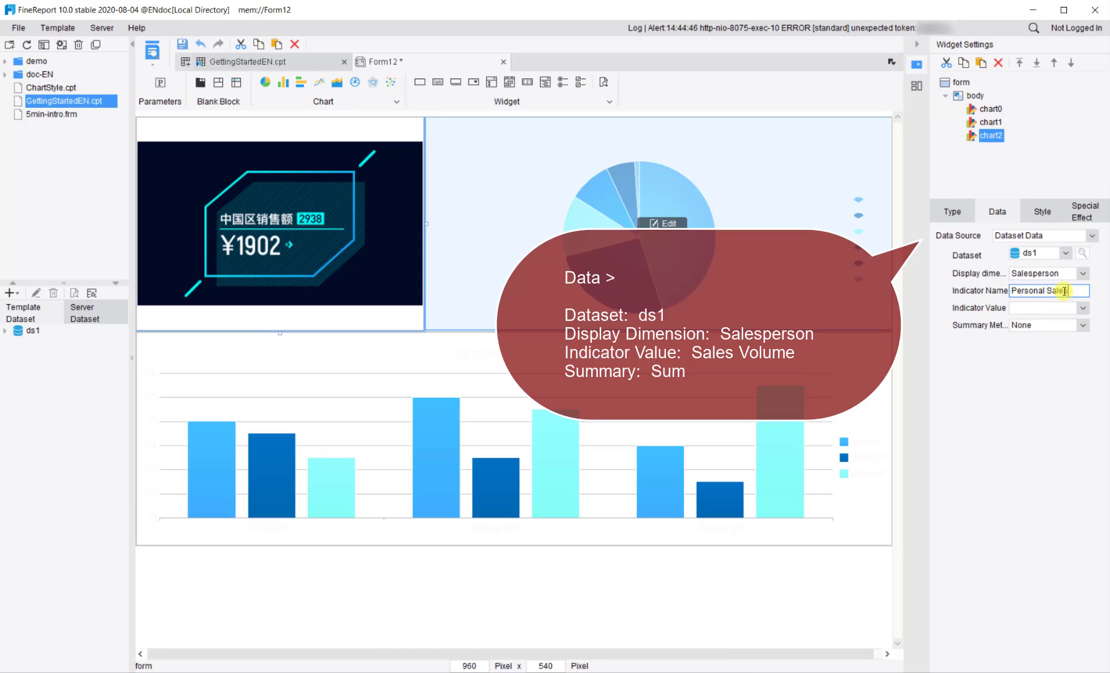
pyautogui.write('s')
pyautogui.click(1083, 309)
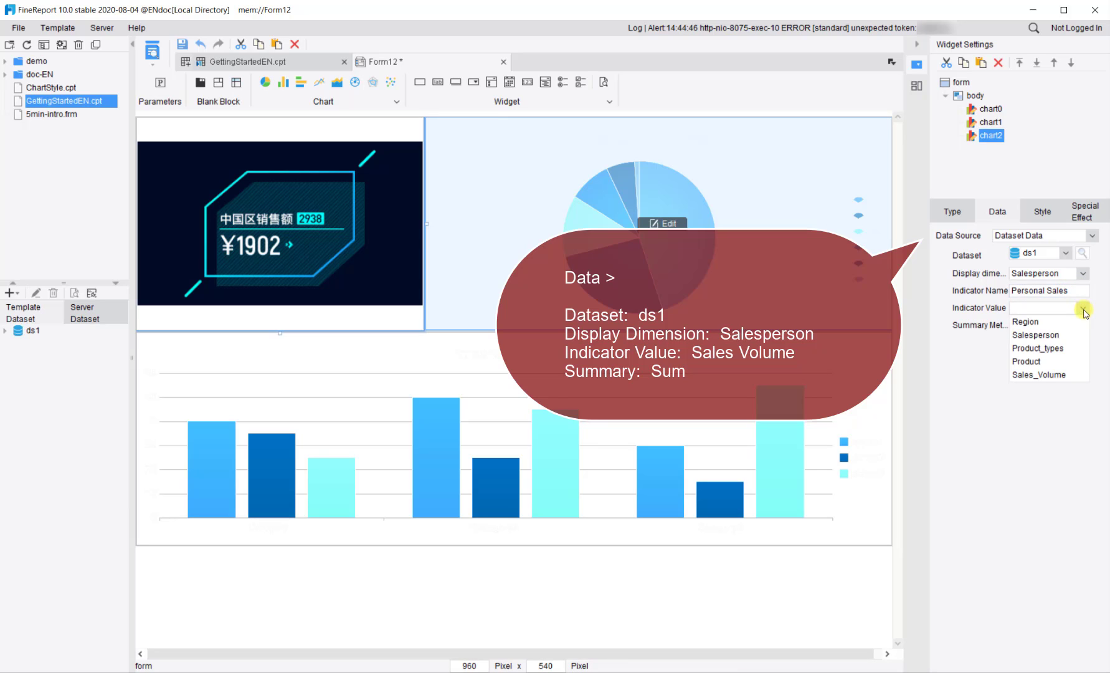
pyautogui.click(1074, 374)
pyautogui.click(1083, 325)
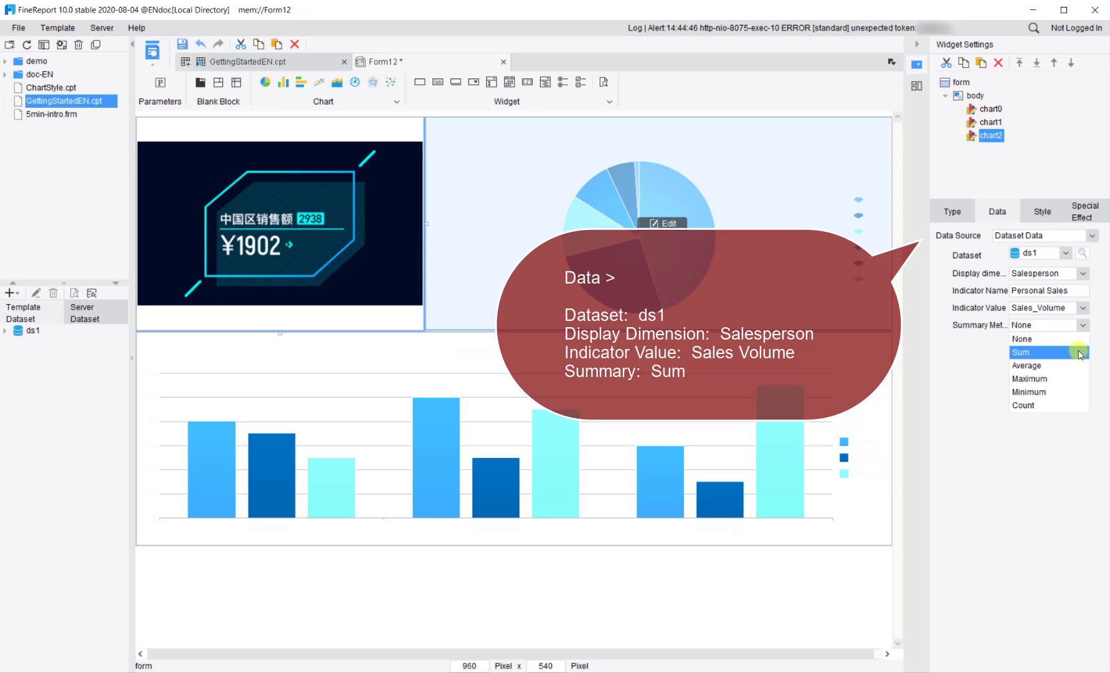
pyautogui.click(1081, 354)
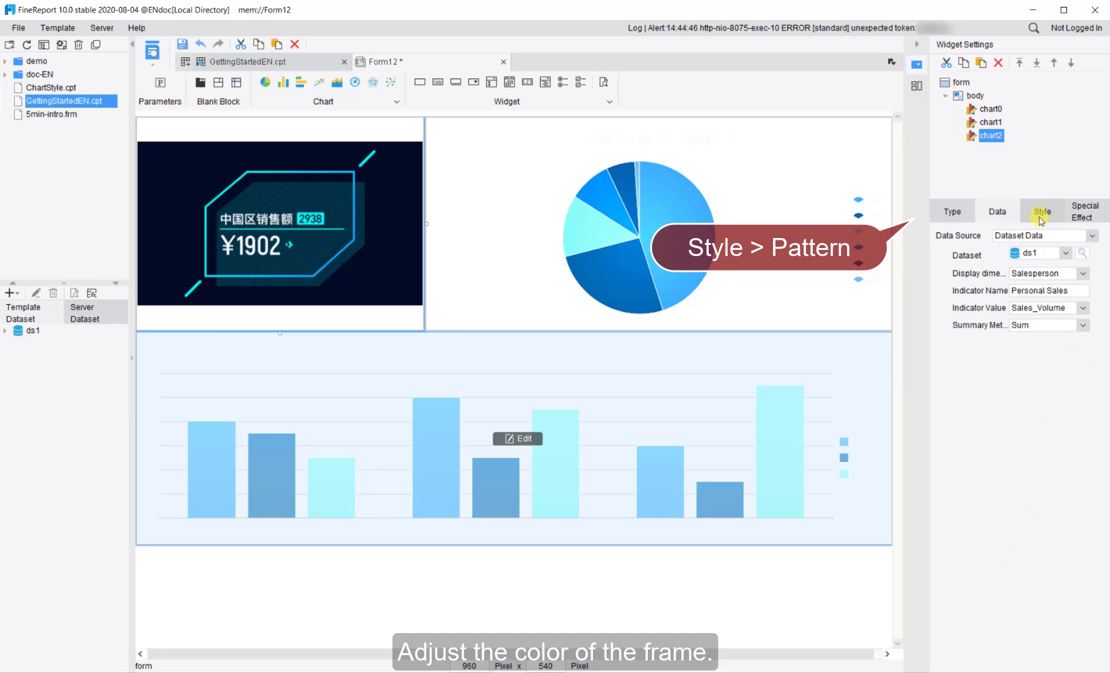
# Change the KPI card's frame color to blue
pyautogui.click(1041, 215)
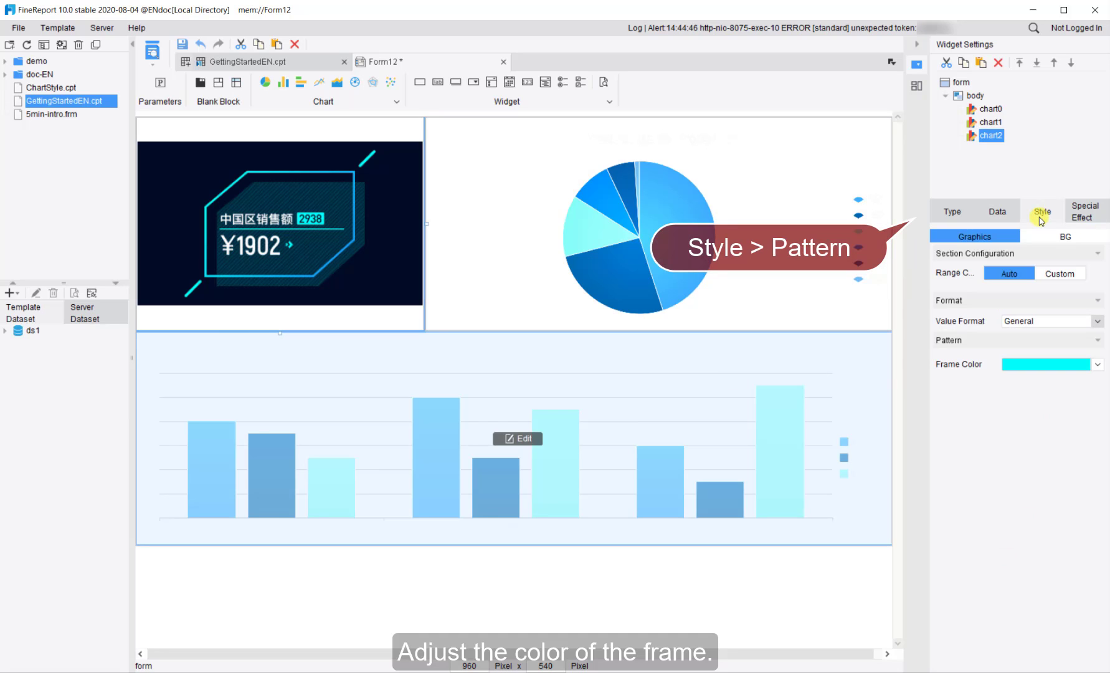
pyautogui.click(1041, 365)
pyautogui.click(1047, 396)
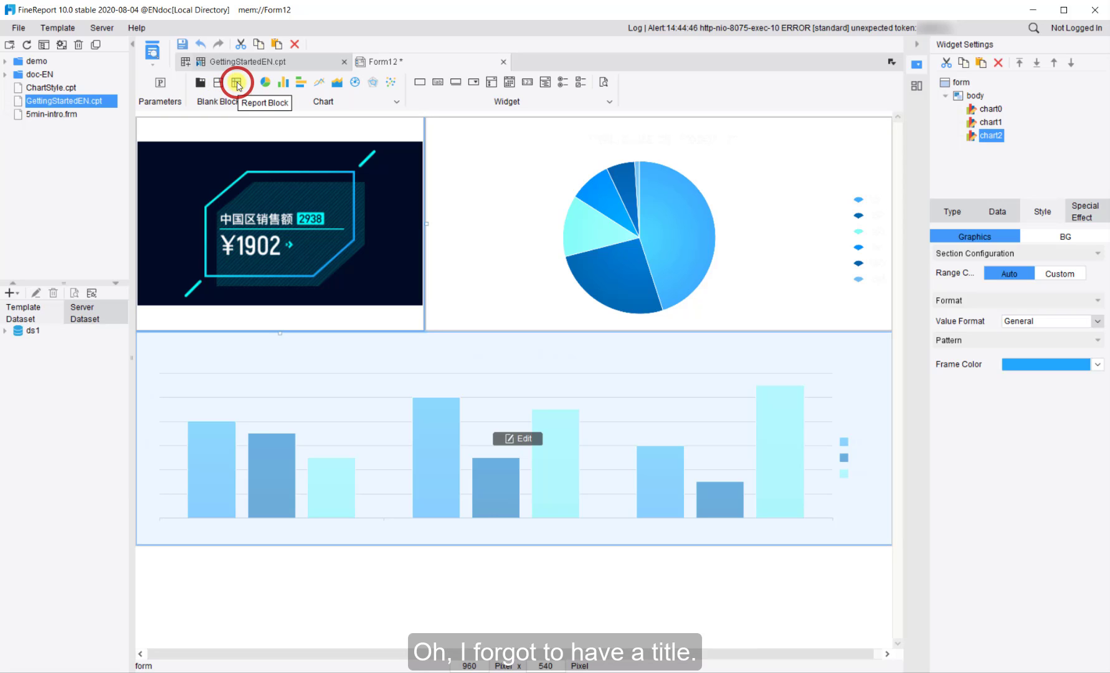
# Add a full-width report block above the charts and reduce its height to 53 pixels
pyautogui.moveTo(237, 83); pyautogui.dragTo(248, 132)
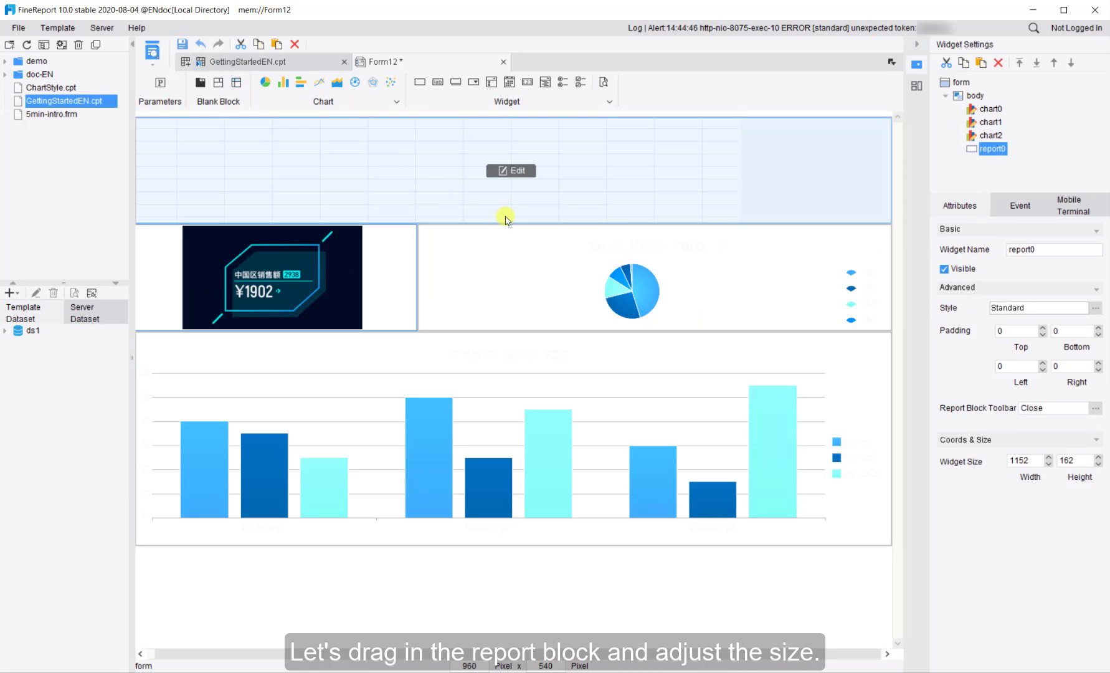
pyautogui.moveTo(509, 225); pyautogui.dragTo(515, 154)
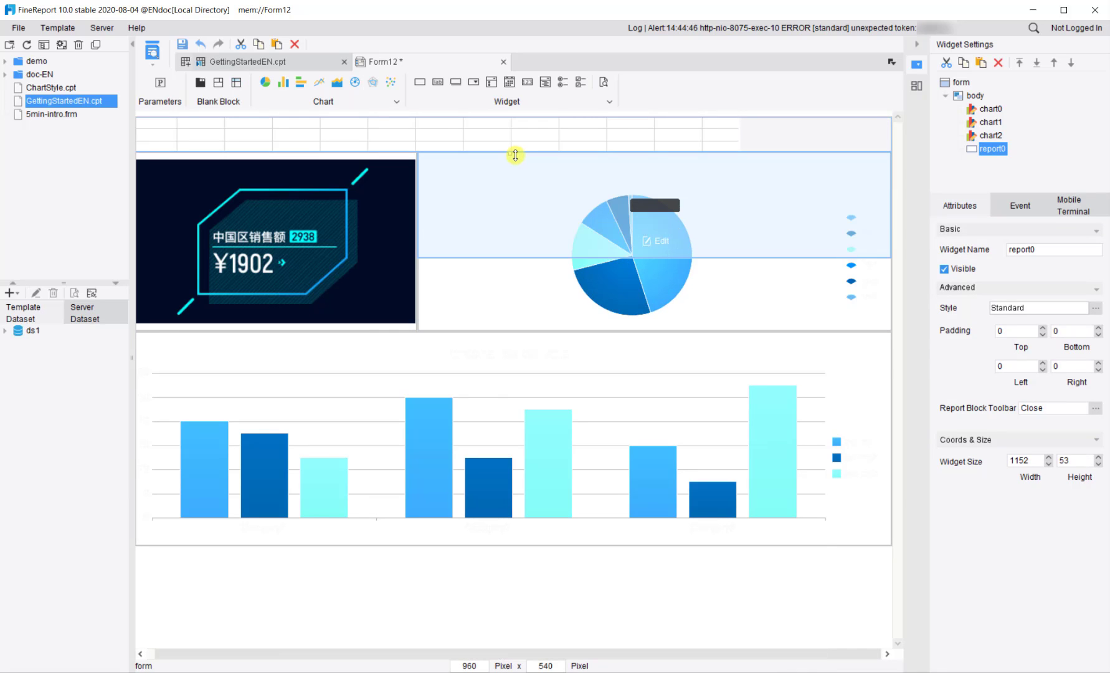
# Merge cells A1 to F2 in the report block
pyautogui.click(502, 136)
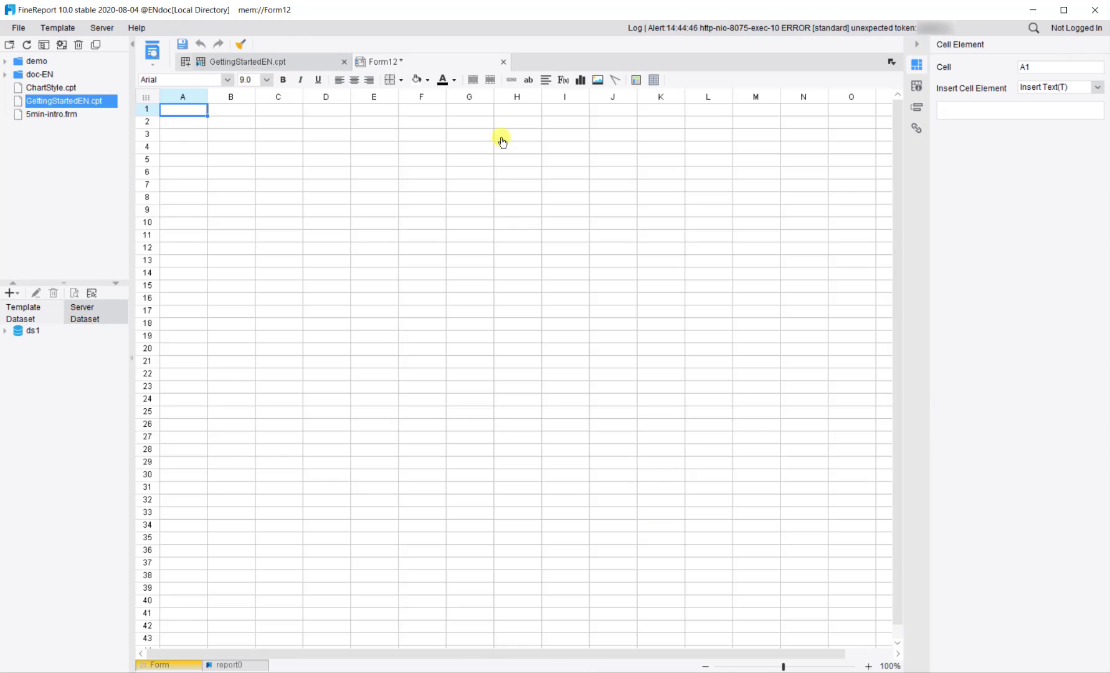
pyautogui.moveTo(186, 110); pyautogui.dragTo(418, 123)
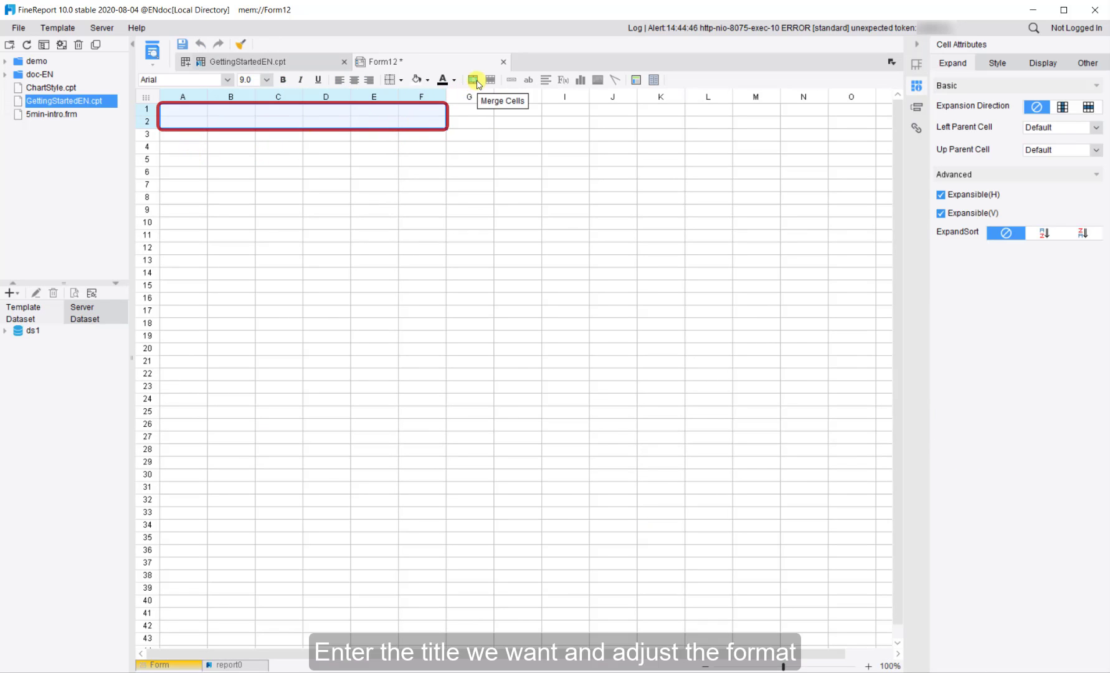
pyautogui.click(472, 80)
pyautogui.click(529, 362)
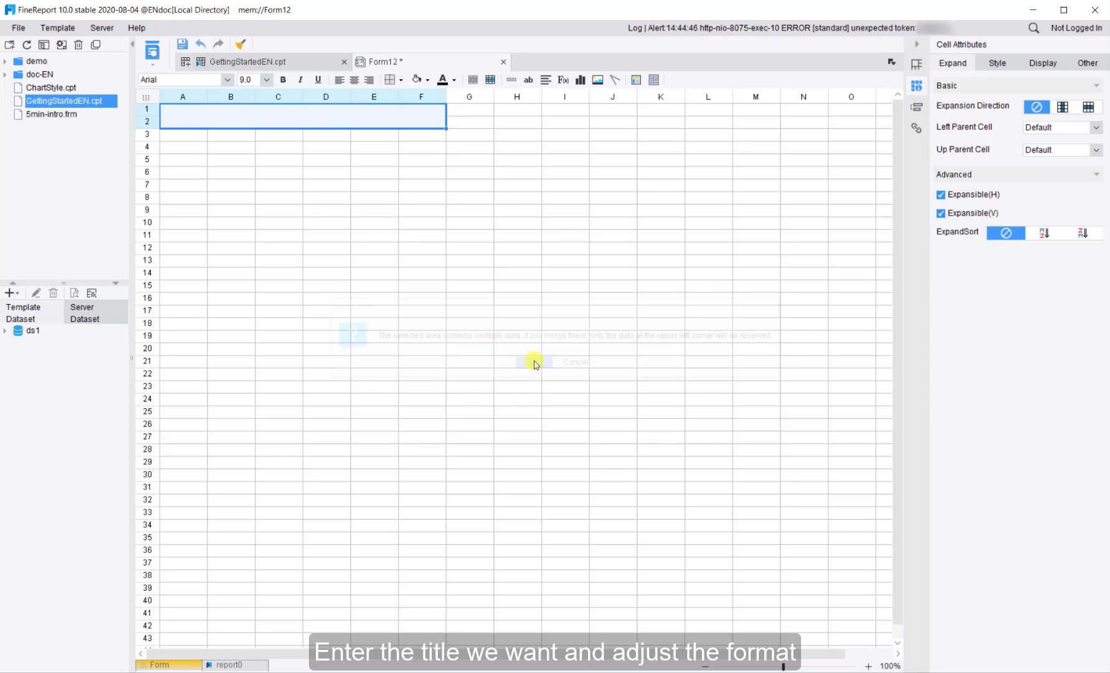
# Enter the title "Sales Dashboard" in the merged cell
pyautogui.doubleClick(276, 114)
pyautogui.write('S')
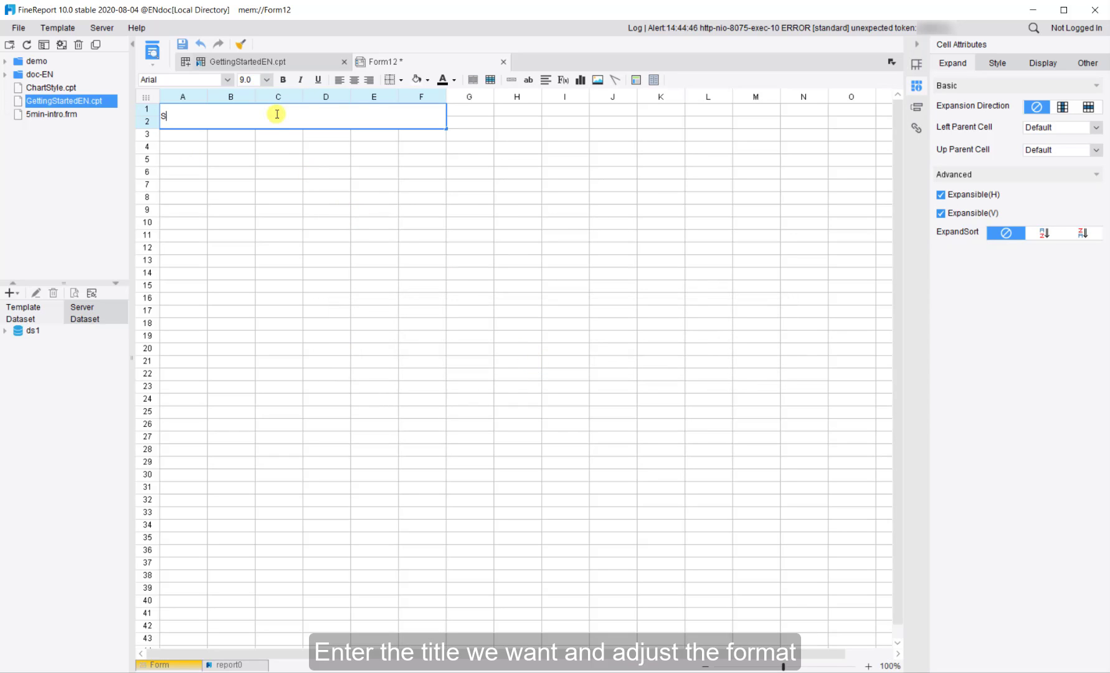
pyautogui.write('ales Dashboard')
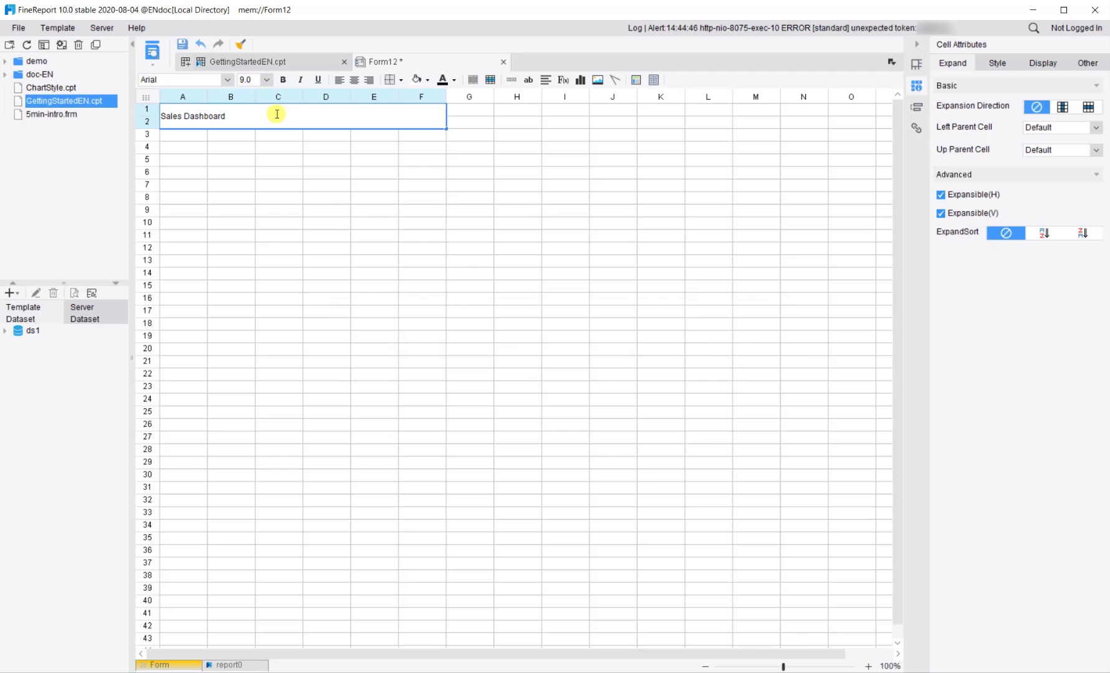
pyautogui.click(242, 156)
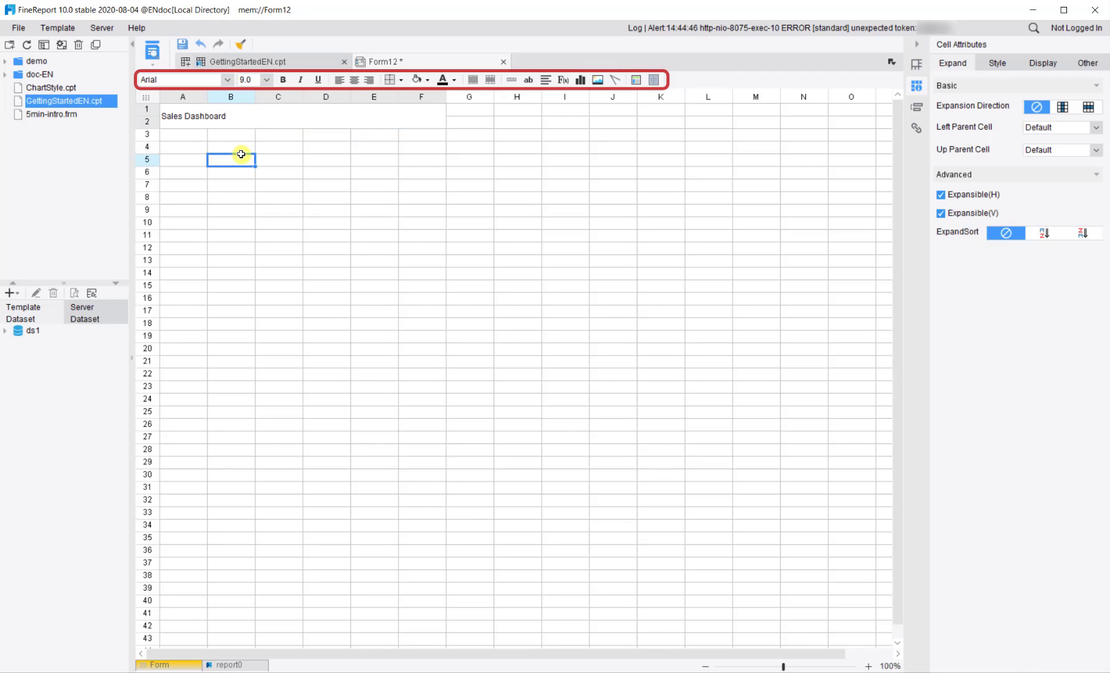
# Format the Sales Dashboard title as underlined Arial Black, size 20, with a white font color
pyautogui.click(207, 120)
pyautogui.click(227, 80)
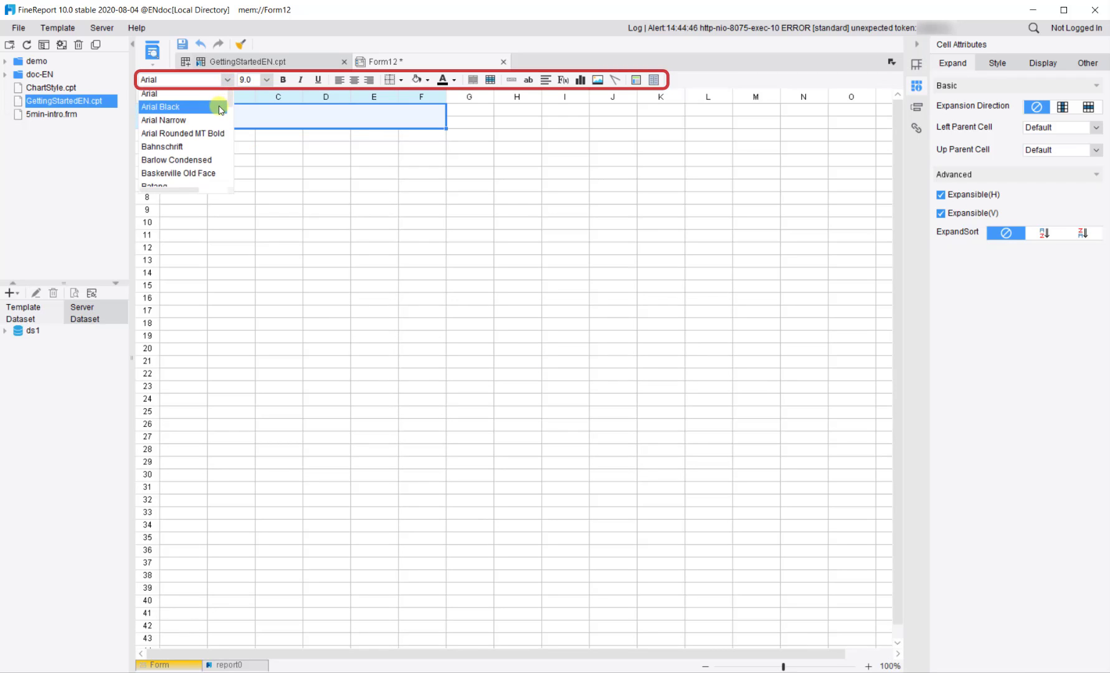
pyautogui.click(187, 103)
pyautogui.click(266, 80)
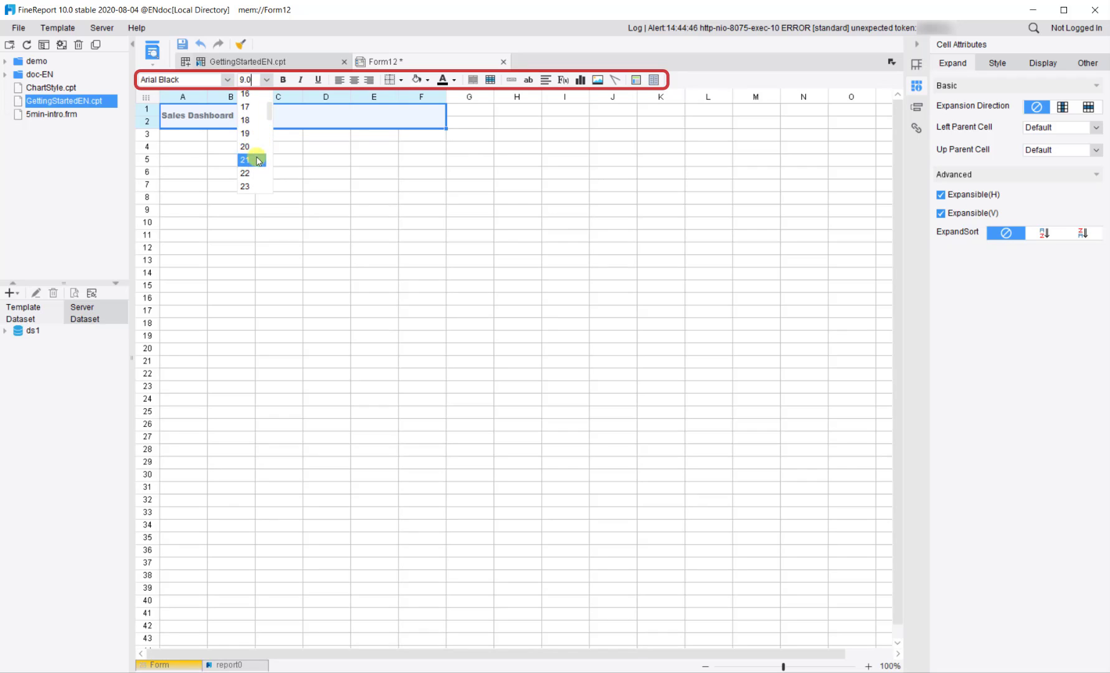
pyautogui.click(257, 155)
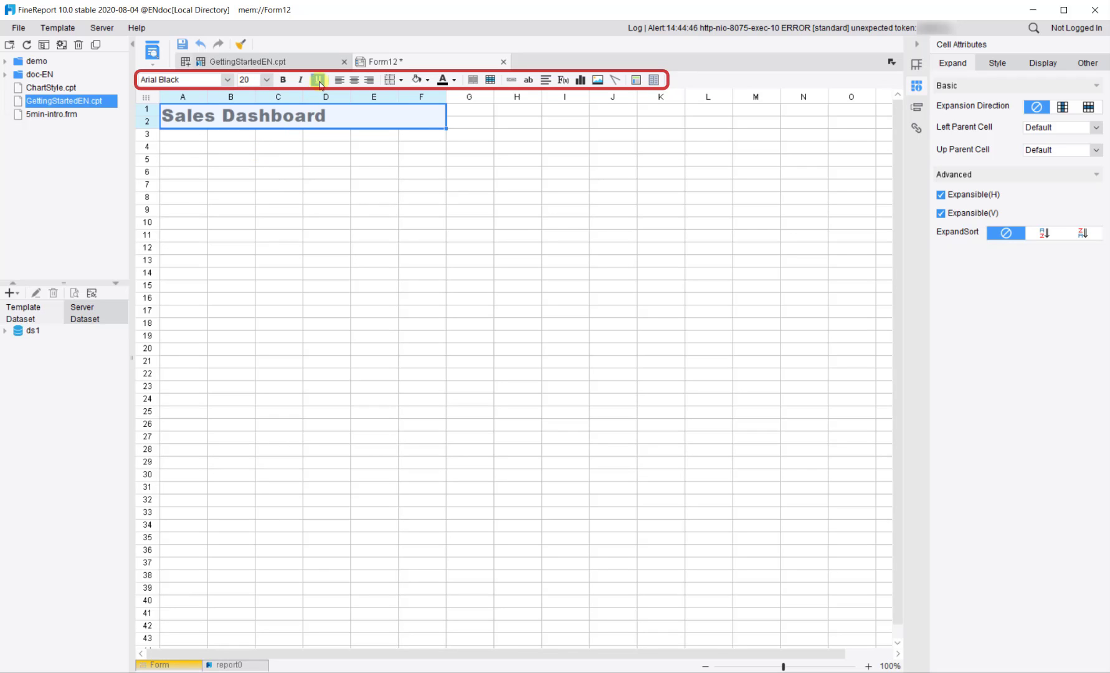
pyautogui.click(454, 79)
pyautogui.click(506, 102)
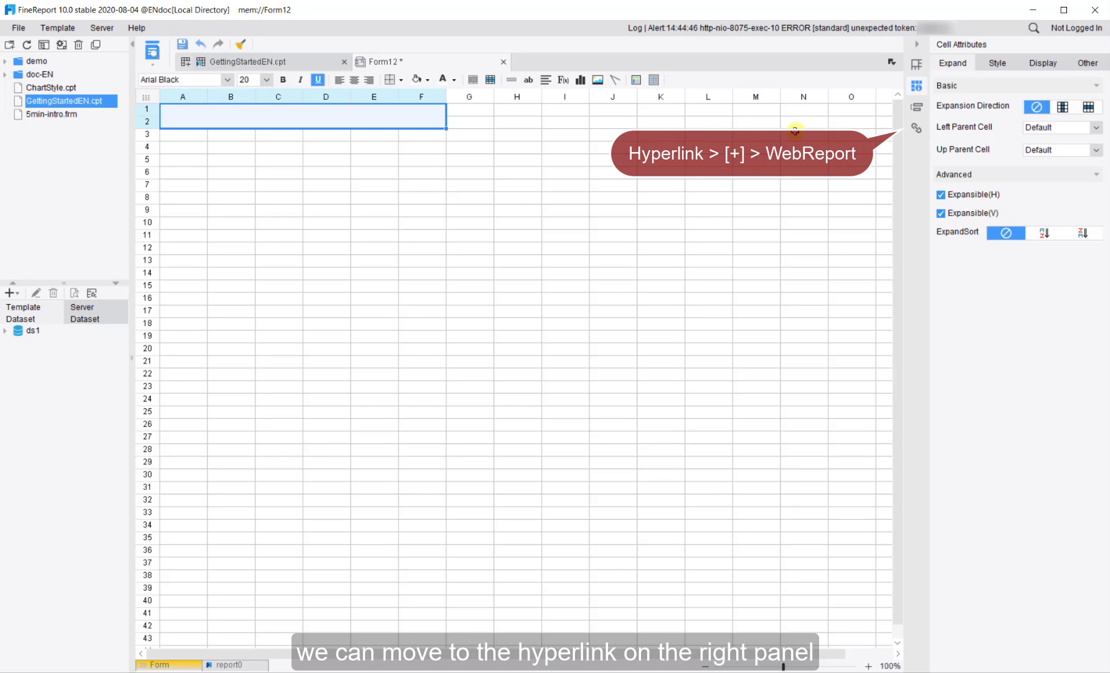
# Add a Web Report hyperlink from the title cell to GettingStartedEN.cpt
pyautogui.click(913, 129)
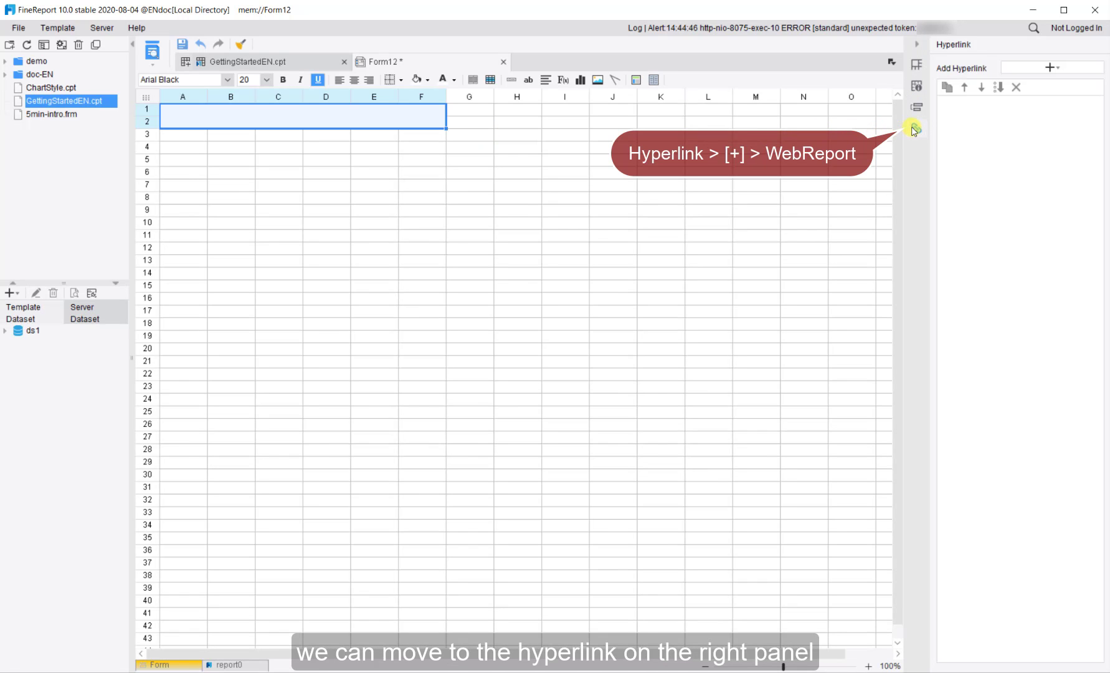
pyautogui.click(1031, 68)
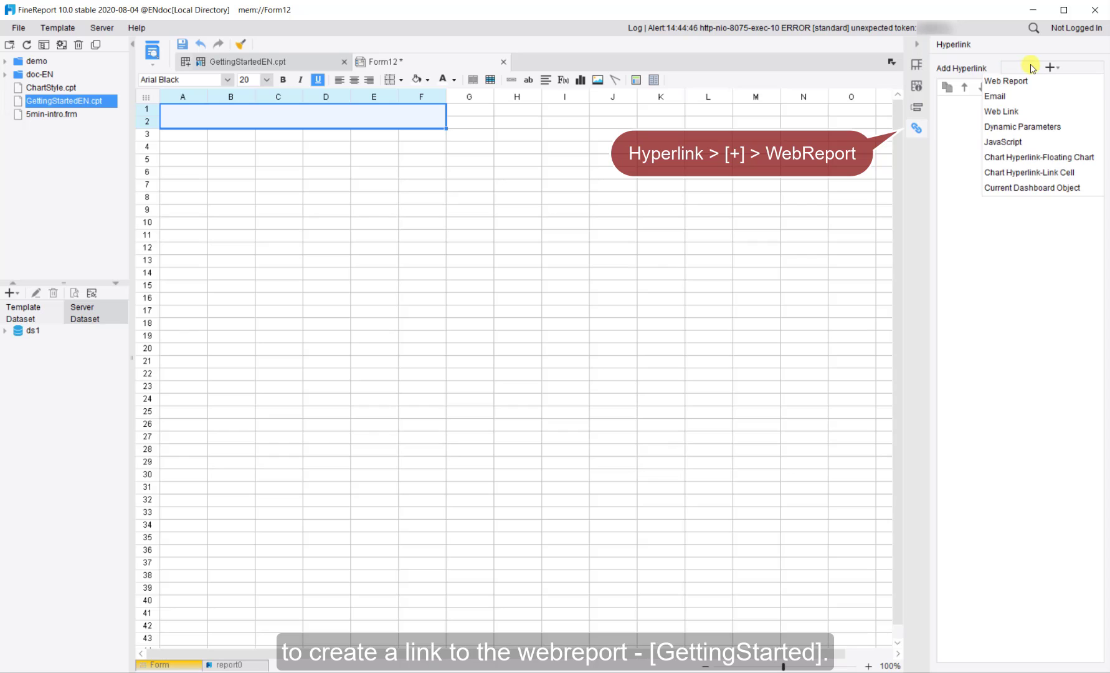
pyautogui.click(1056, 82)
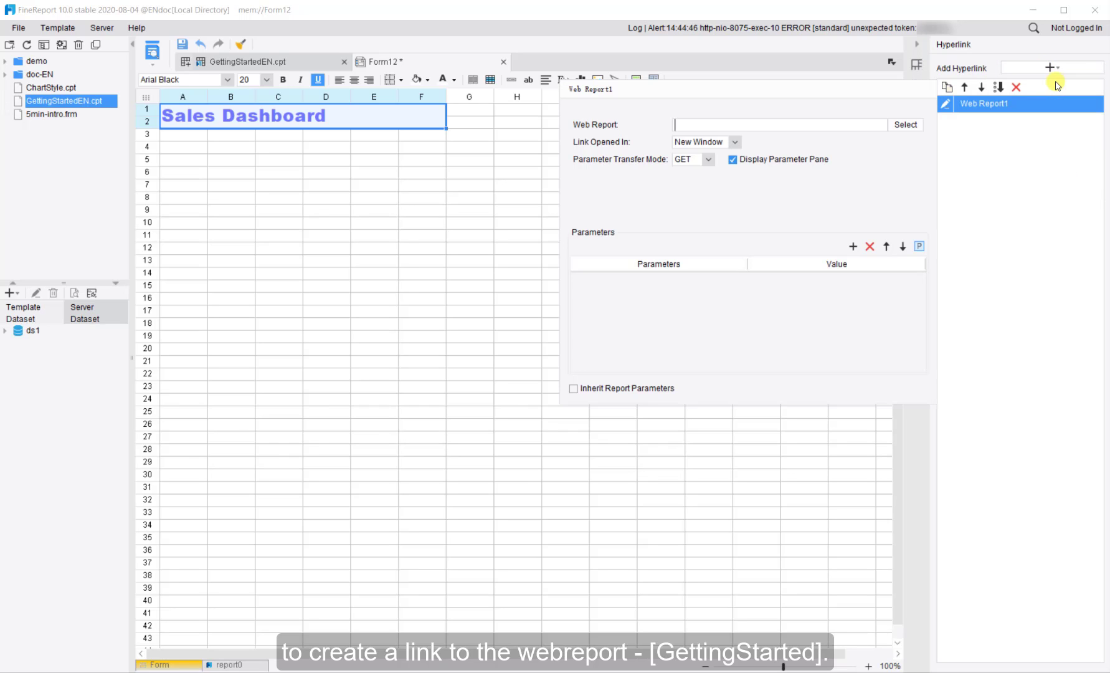
pyautogui.click(905, 124)
pyautogui.click(309, 219)
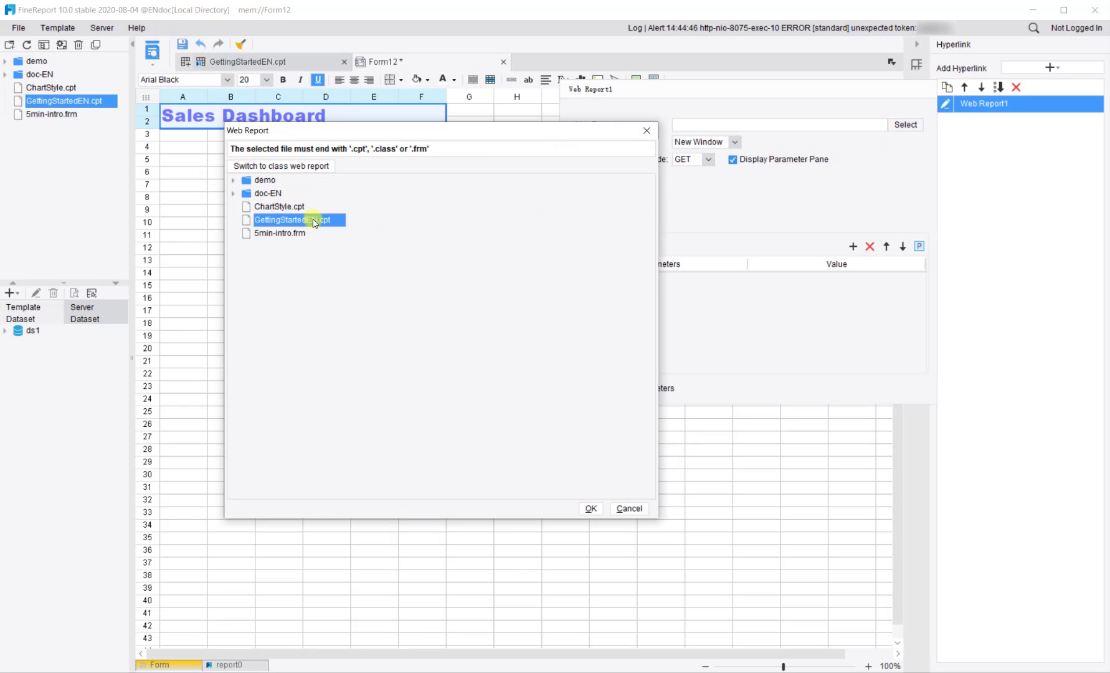
pyautogui.click(590, 508)
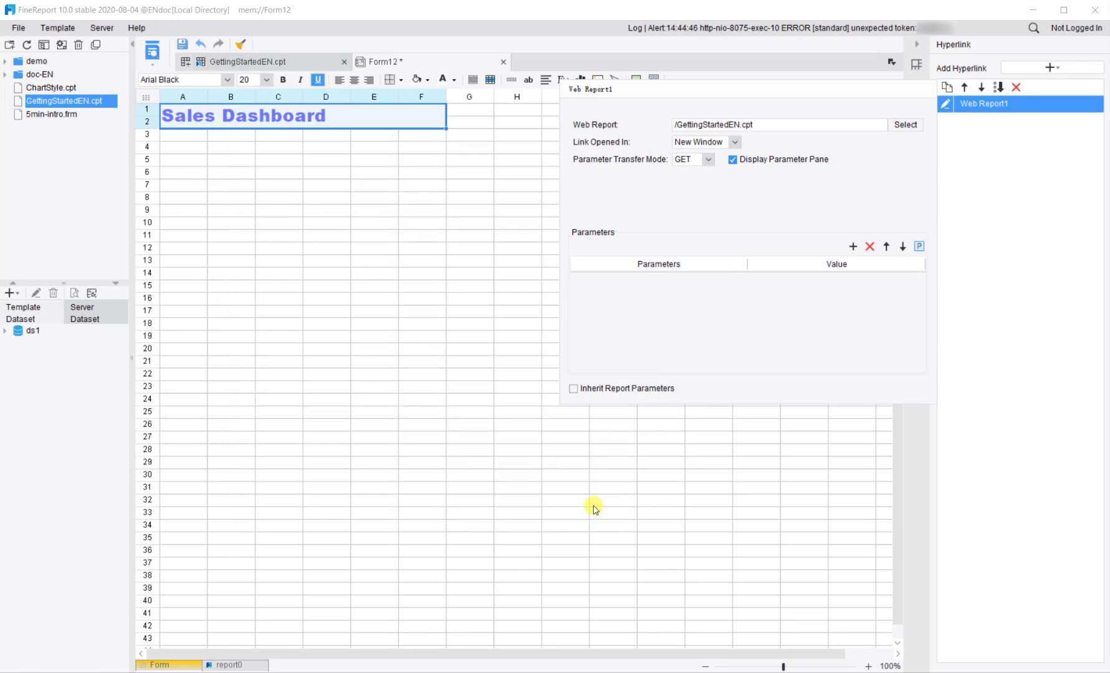
pyautogui.click(986, 173)
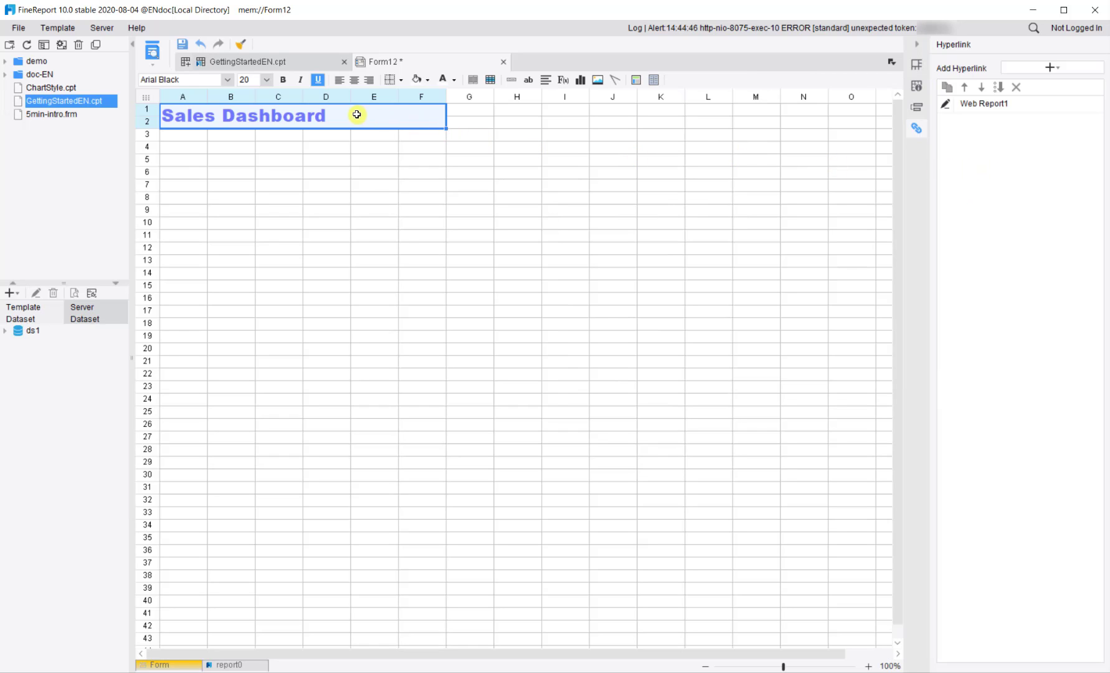
# Reapply the white font color to the linked title and return to the dashboard canvas
pyautogui.click(443, 85)
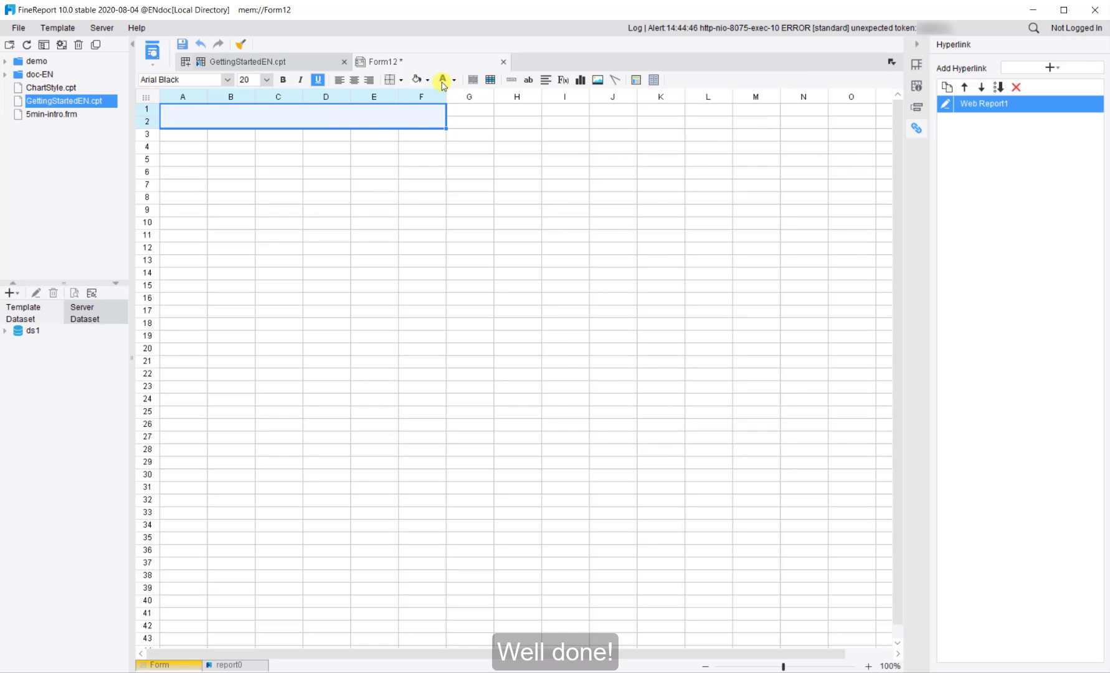
pyautogui.click(454, 121)
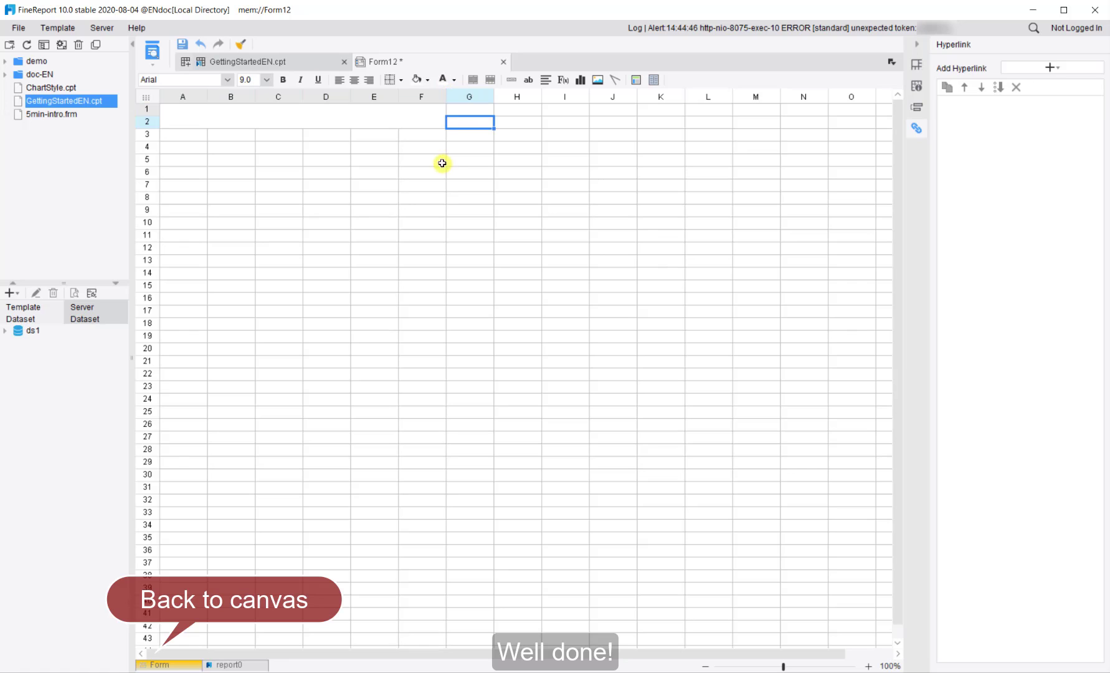
pyautogui.click(185, 664)
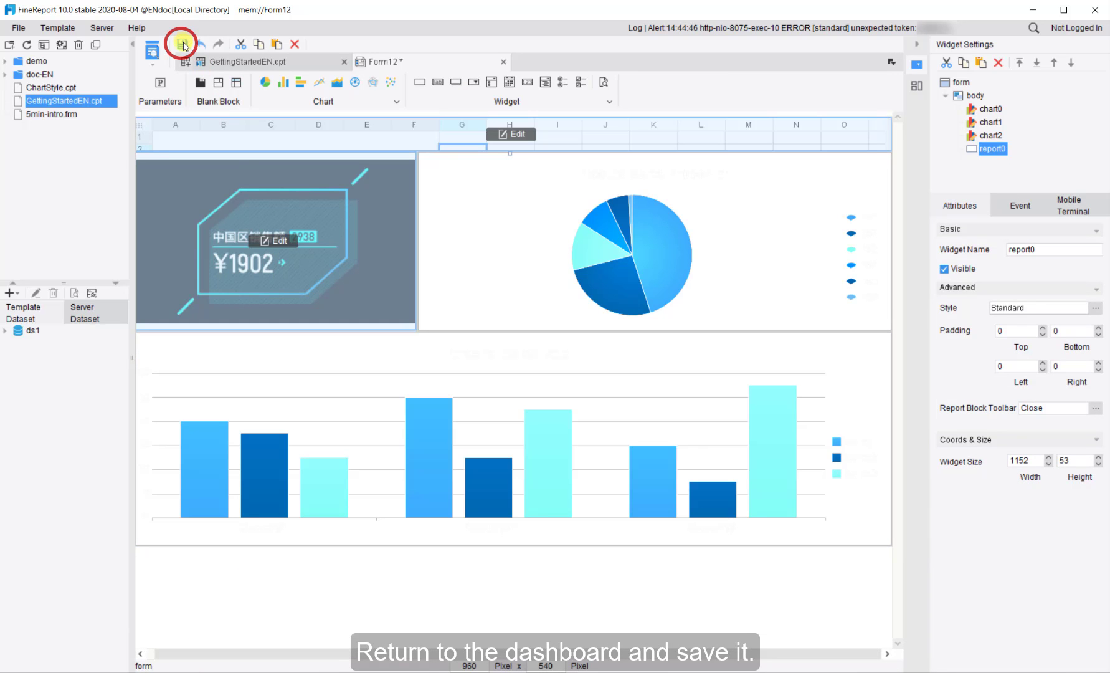
# Save the dashboard as Sales Dashboard.frm in the reportlets folder
pyautogui.click(184, 46)
pyautogui.click(400, 487)
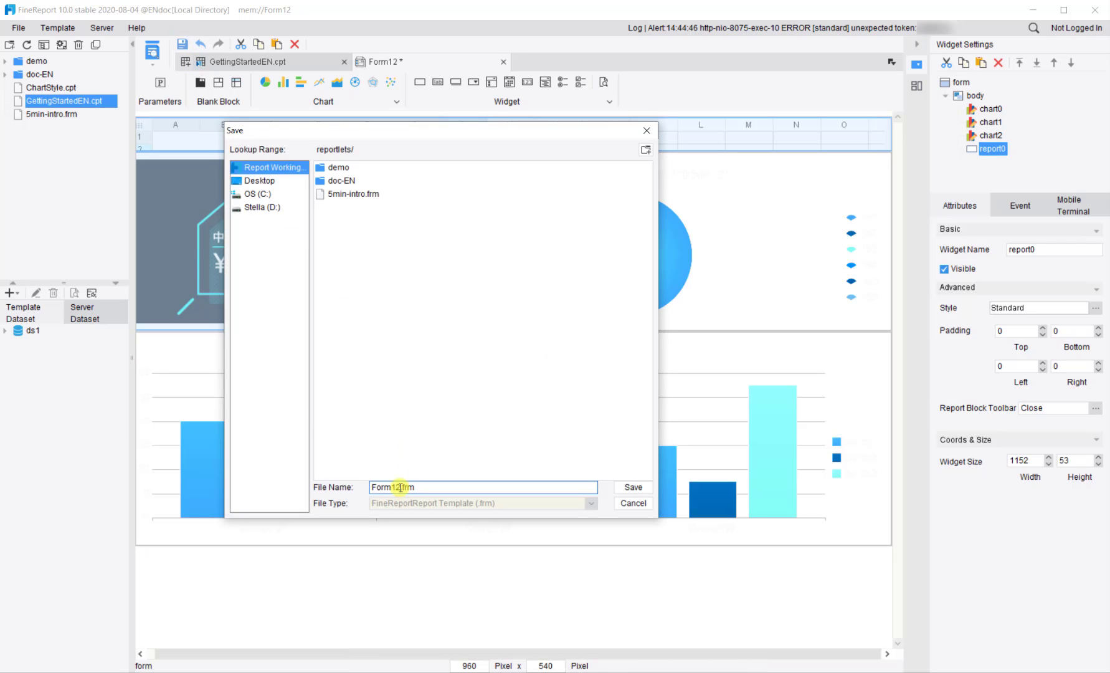
pyautogui.moveTo(401, 487); pyautogui.dragTo(359, 485)
pyautogui.write('Sales Dashboard')
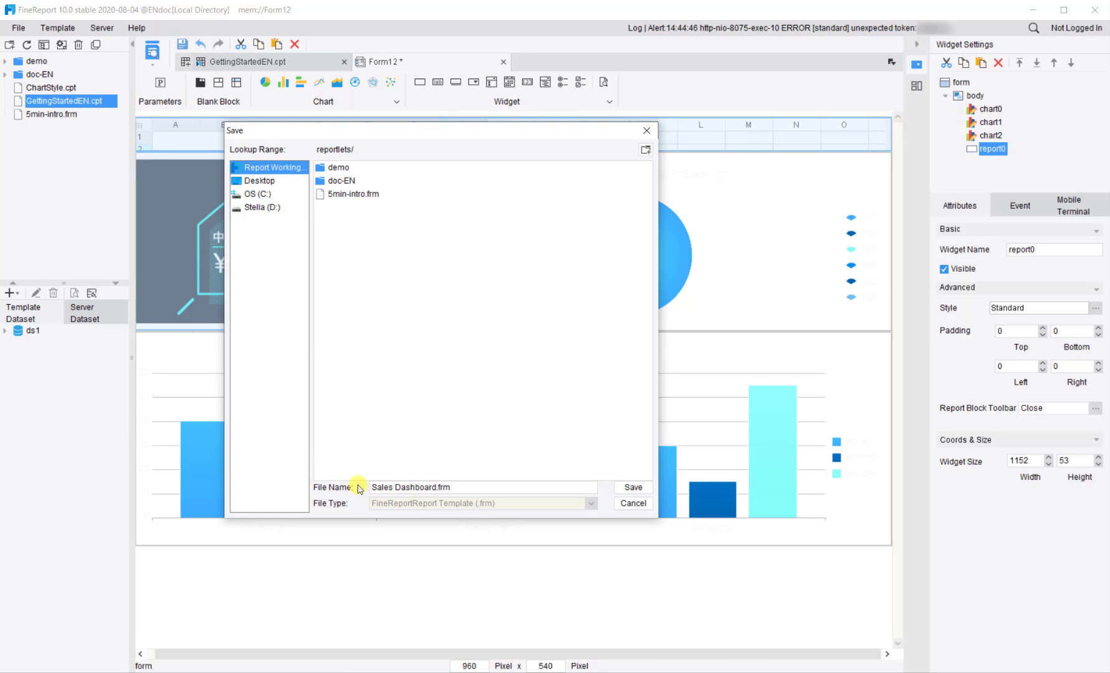
pyautogui.click(634, 487)
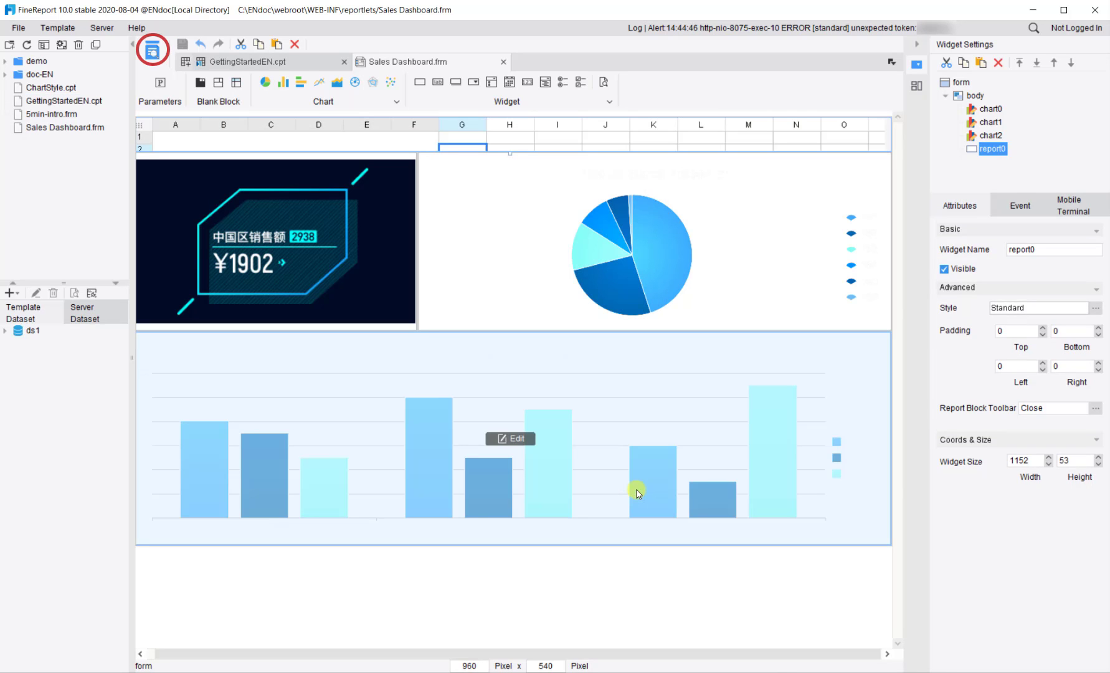
# Open the saved dashboard in the browser using Dashboard Preview
pyautogui.click(153, 62)
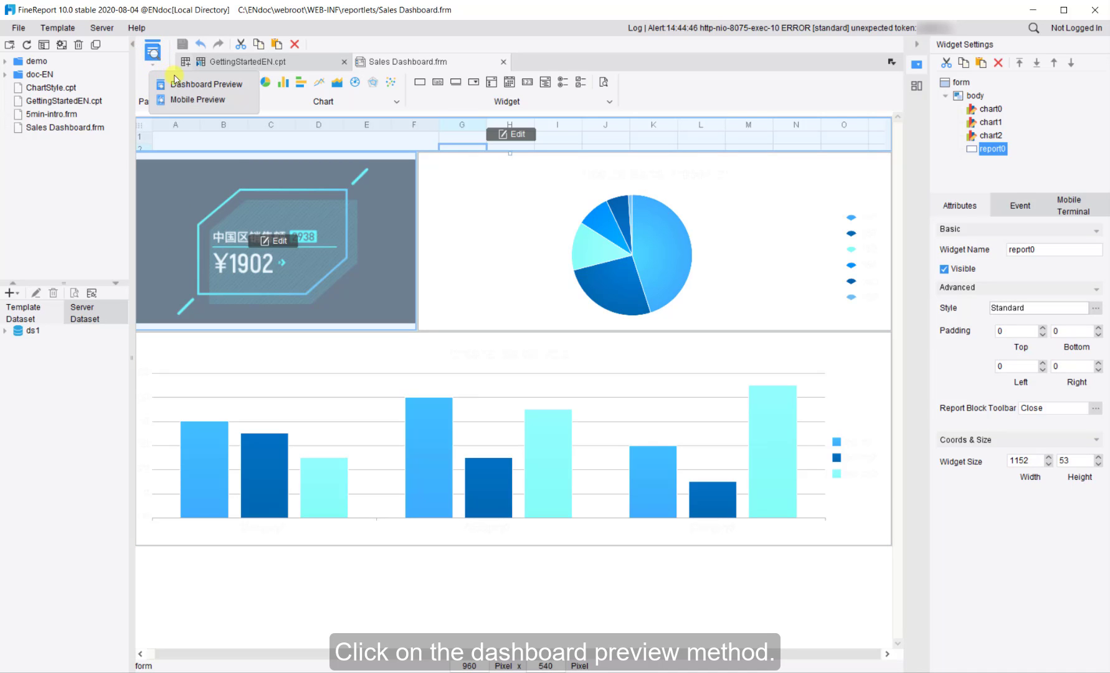
pyautogui.click(197, 82)
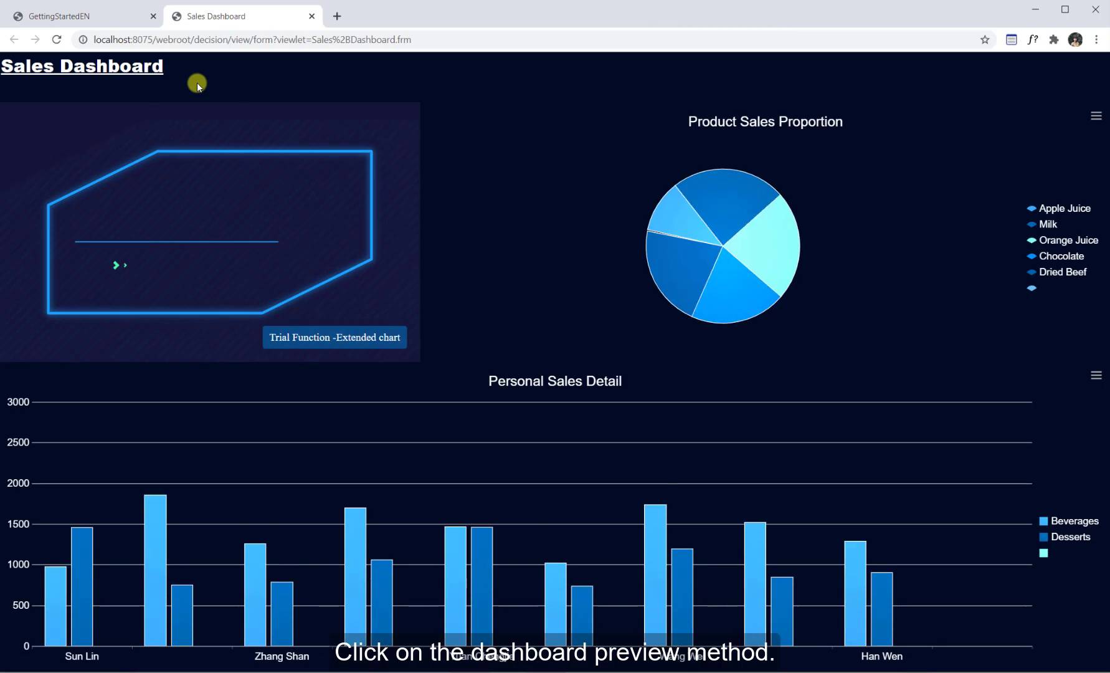